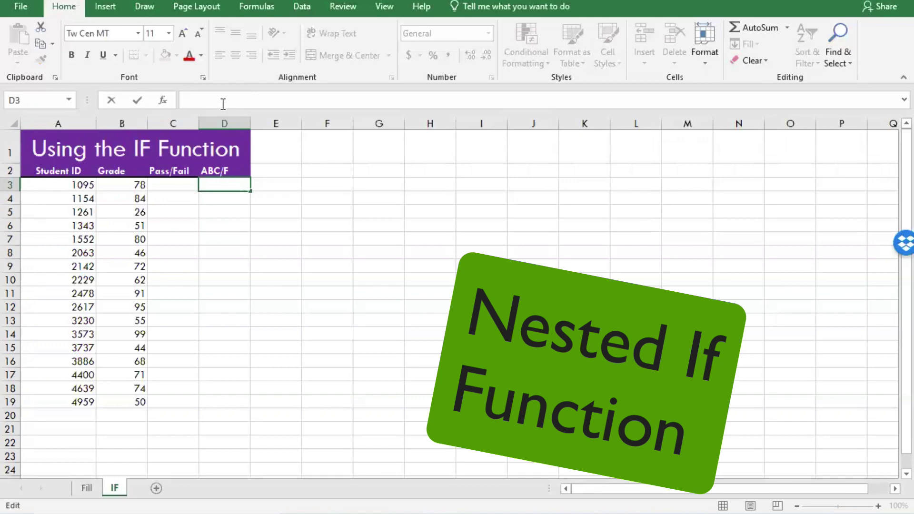
Step: Begin an IF formula in D3 that tests whether B3>=90 and returns "A" when true
type("=")
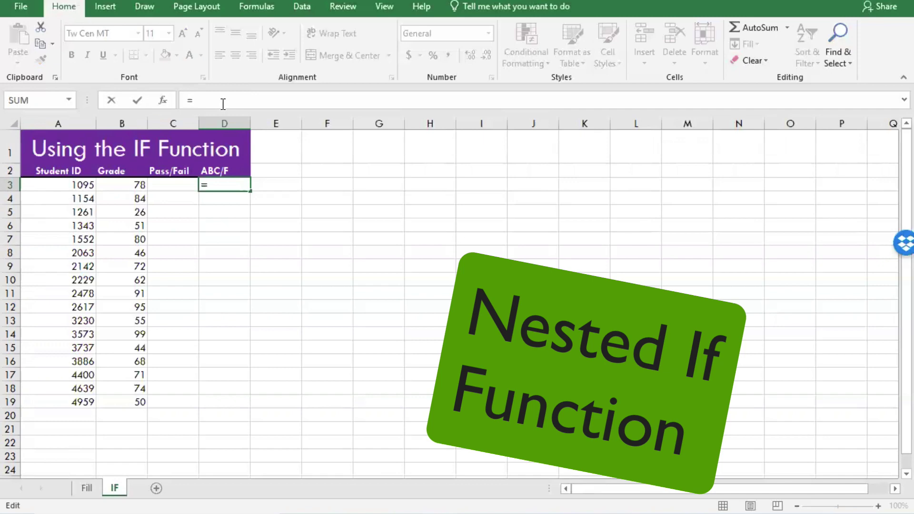
type("if")
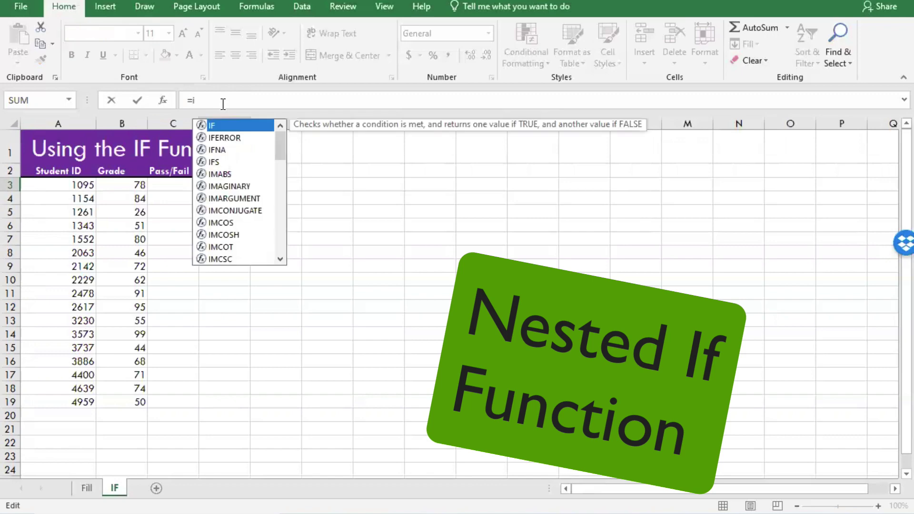
double_click(218, 125)
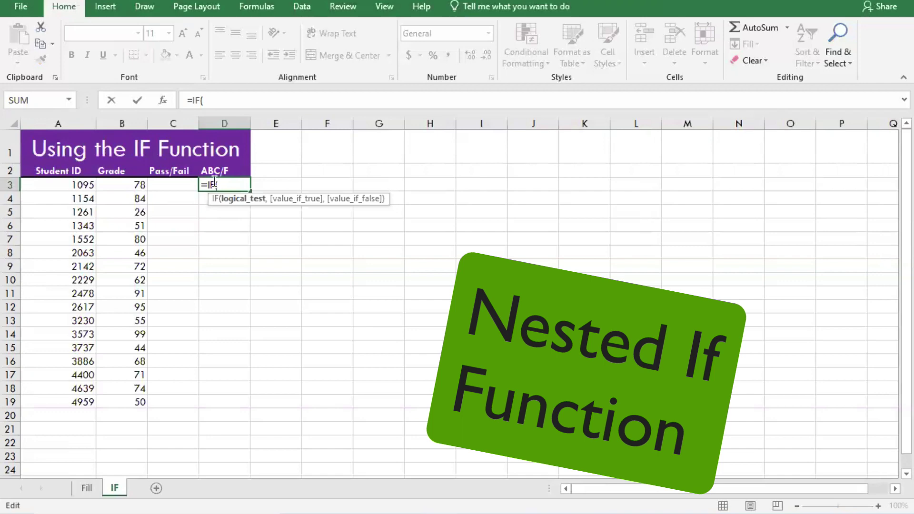
left_click(134, 186)
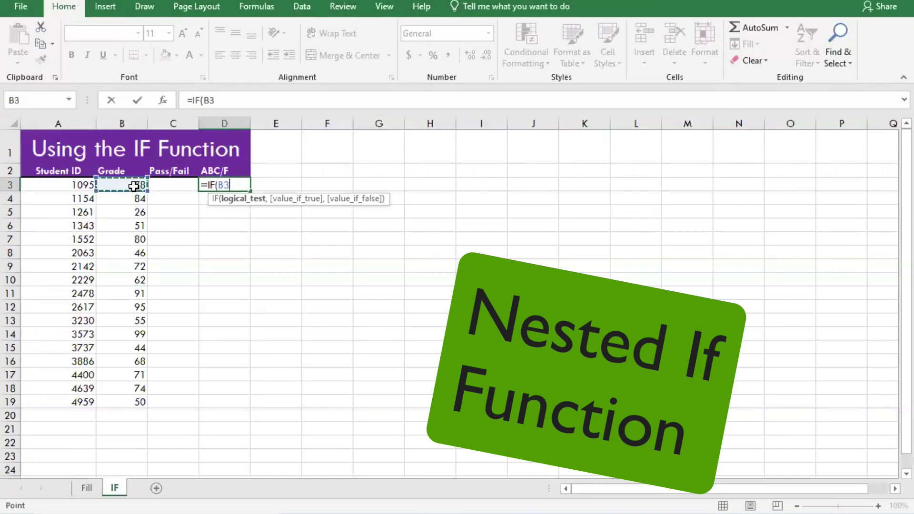
type(">=90")
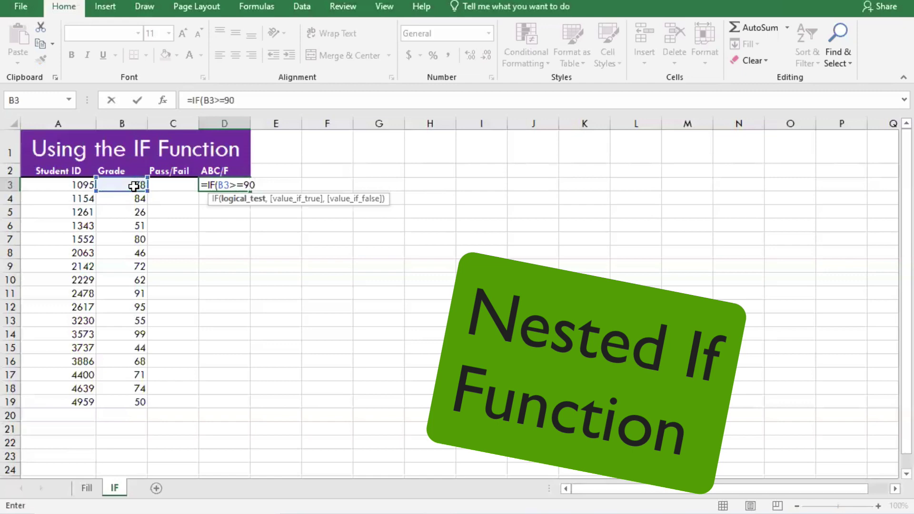
type(",")
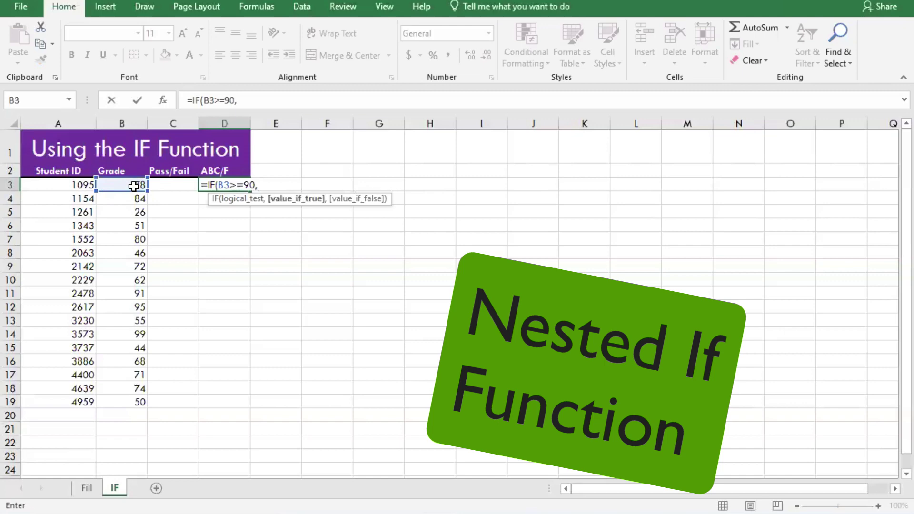
type("\"A\",")
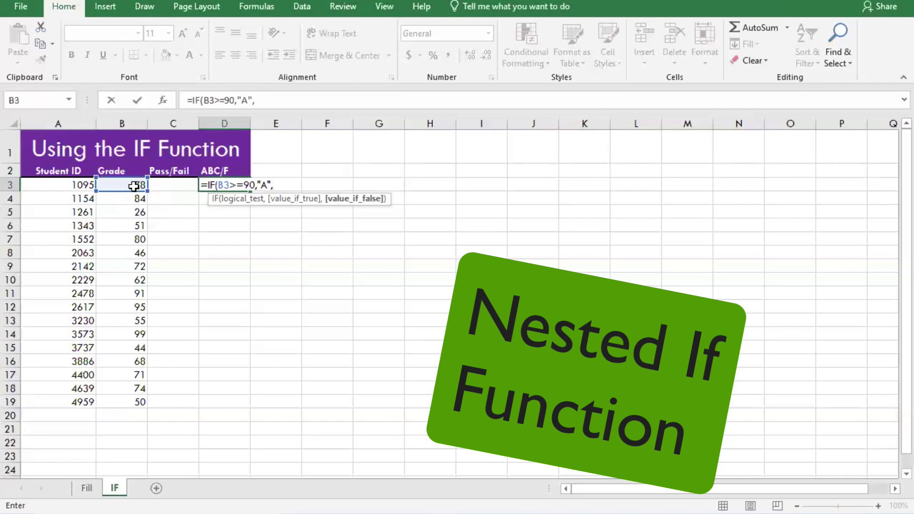
Step: Nest a second IF as the false value, testing B3>=80 and returning "B" when true
type("IF")
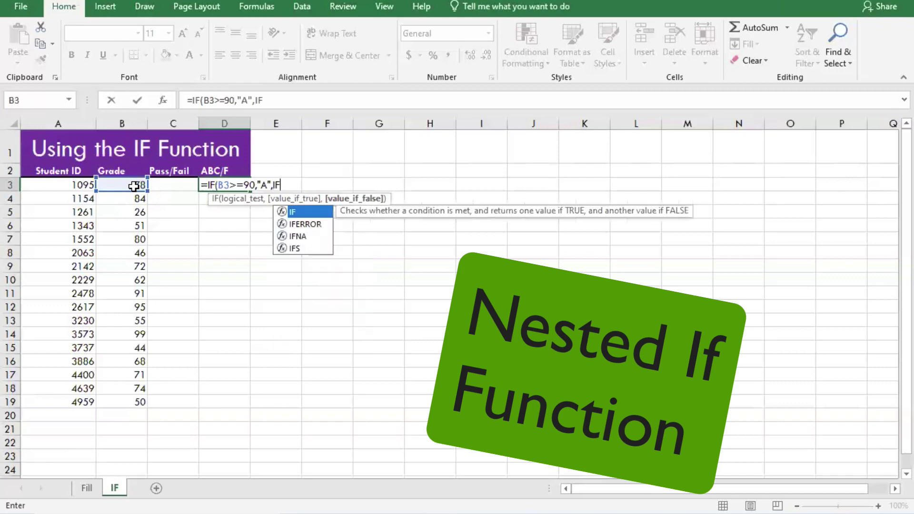
double_click(296, 212)
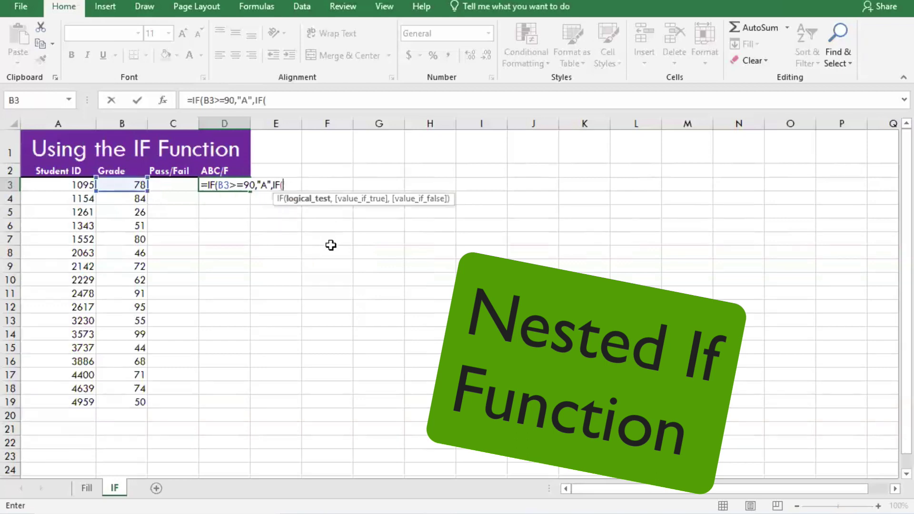
left_click(136, 184)
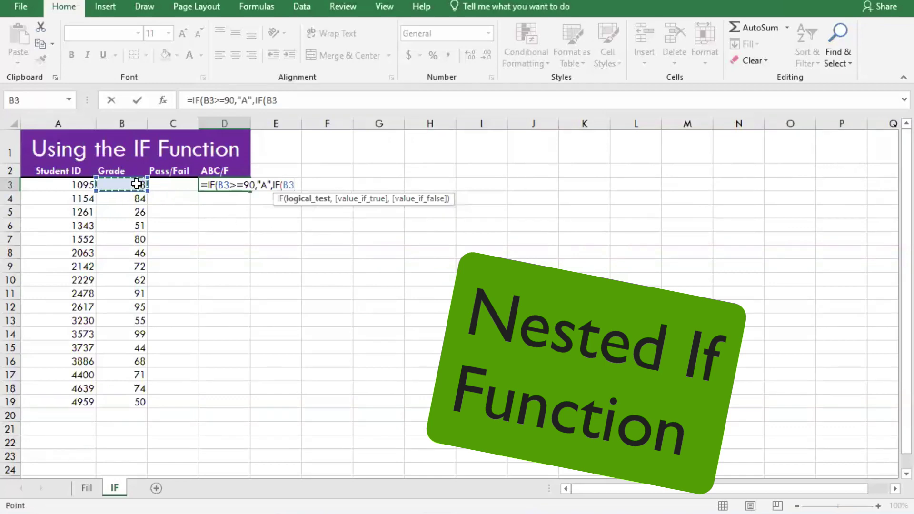
type(">=80,")
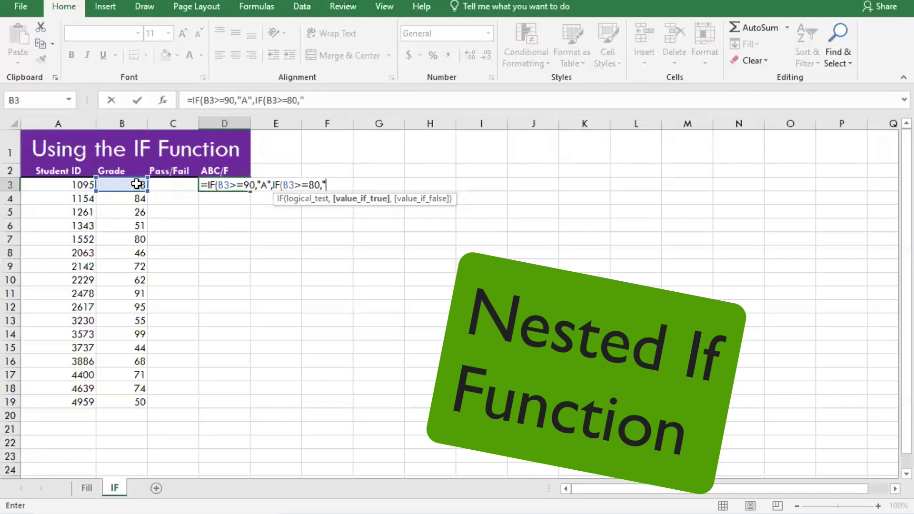
type("\"B")
type(",")
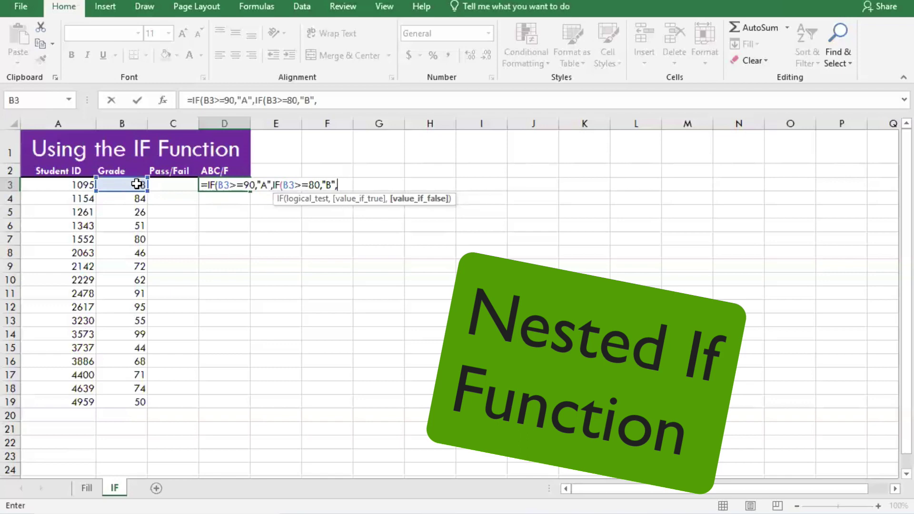
Step: Nest a third IF testing B3>=70 that returns "C" or otherwise "F", and complete the formula in D3
type("if")
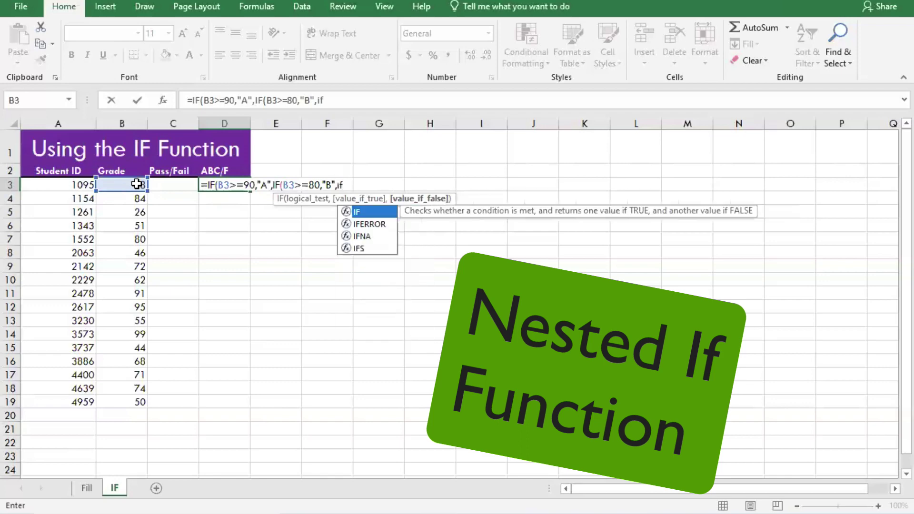
type("(")
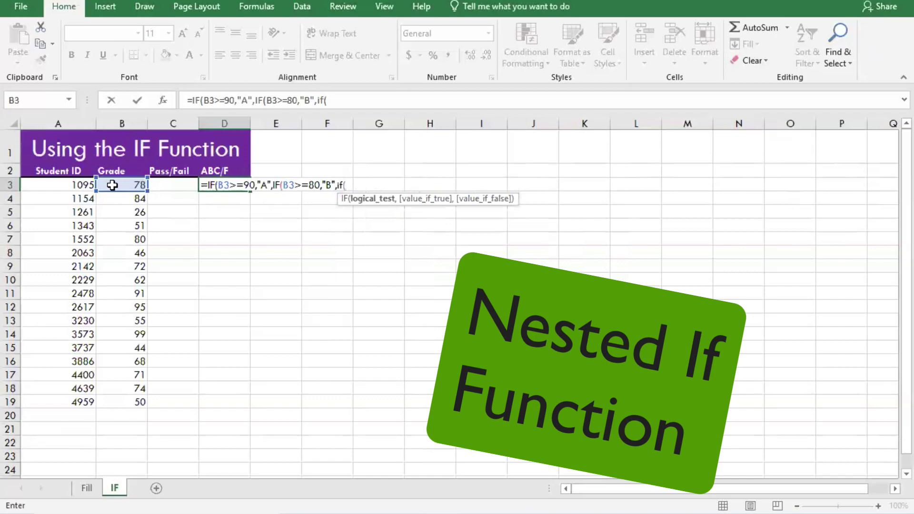
left_click(117, 186)
type(">")
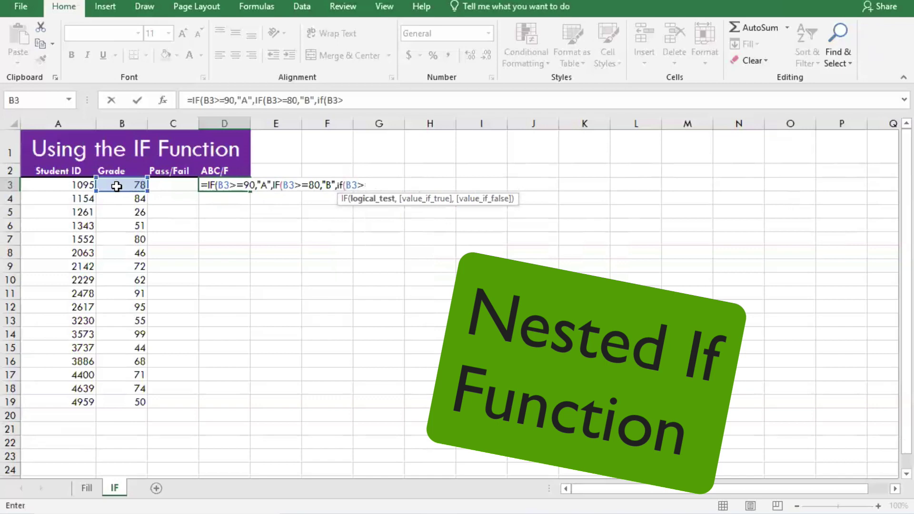
type("=70,")
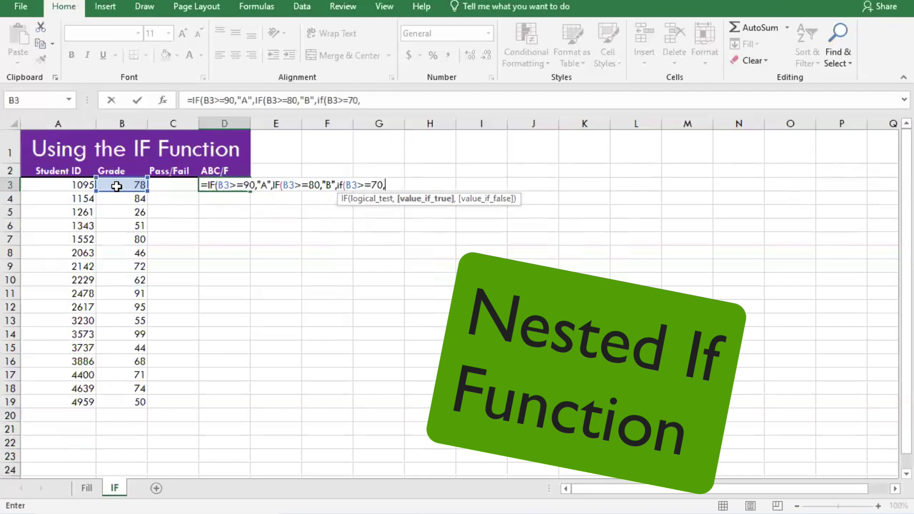
type("\"C\",")
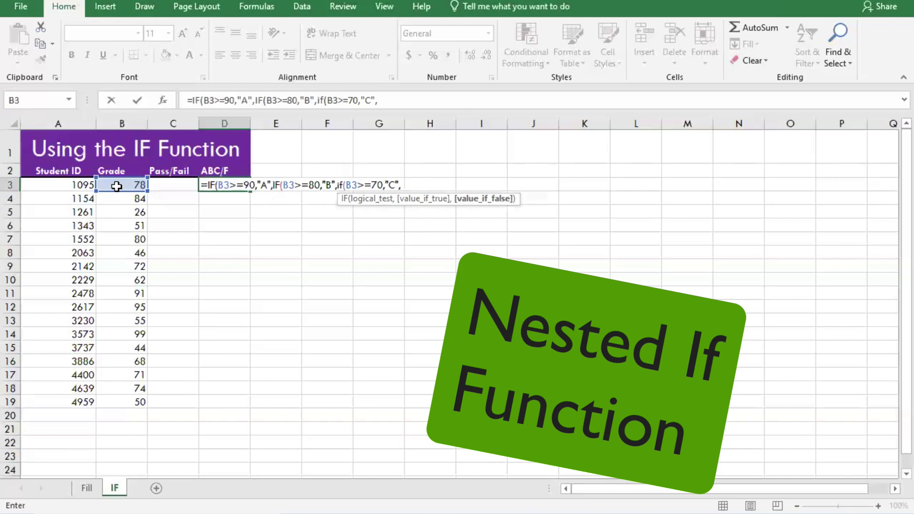
type("\"F\")")
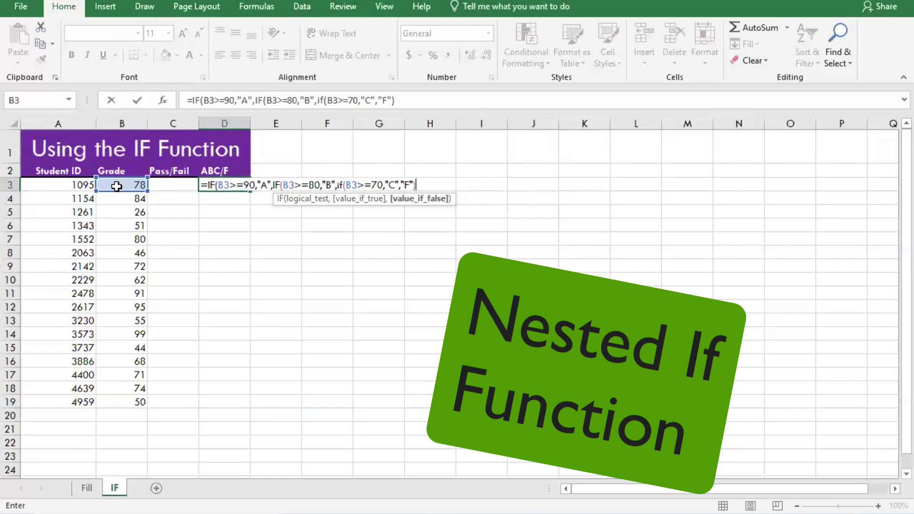
type("))")
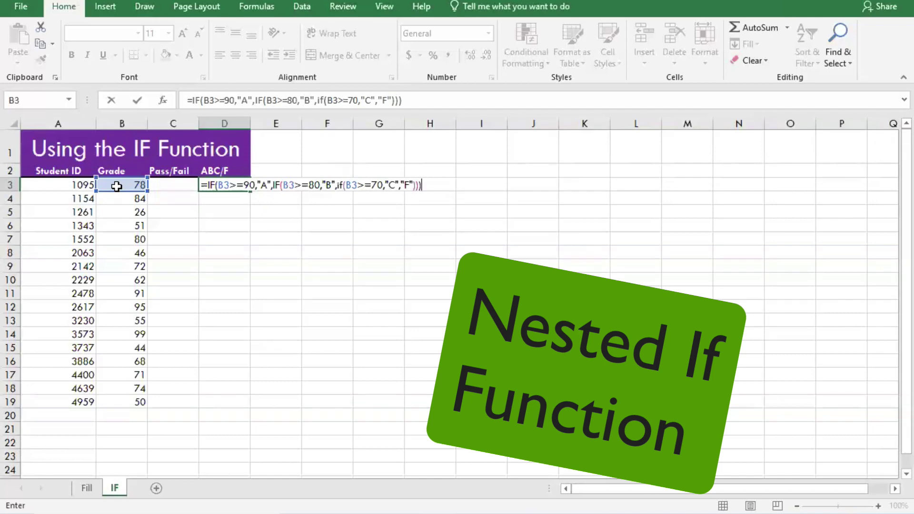
key("Return")
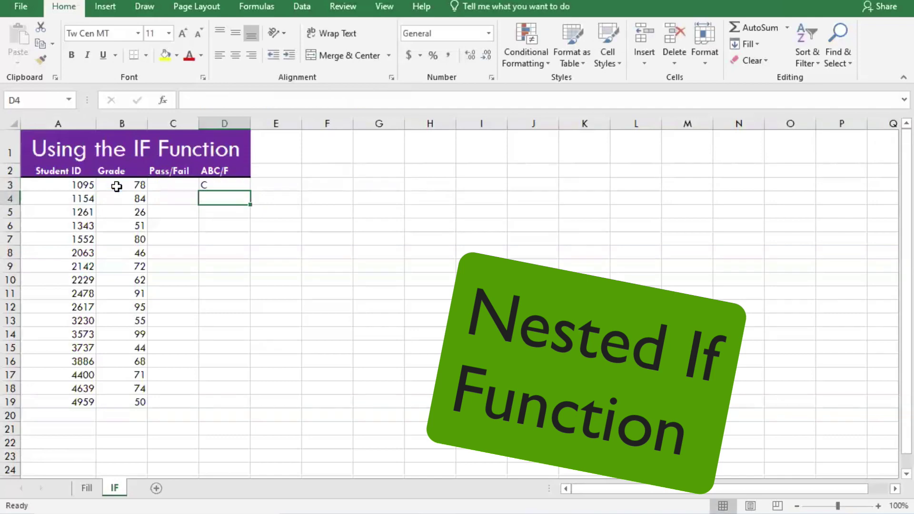
Step: Fill the nested IF formula from D3 down through D19 in the ABC/F column
left_click(224, 185)
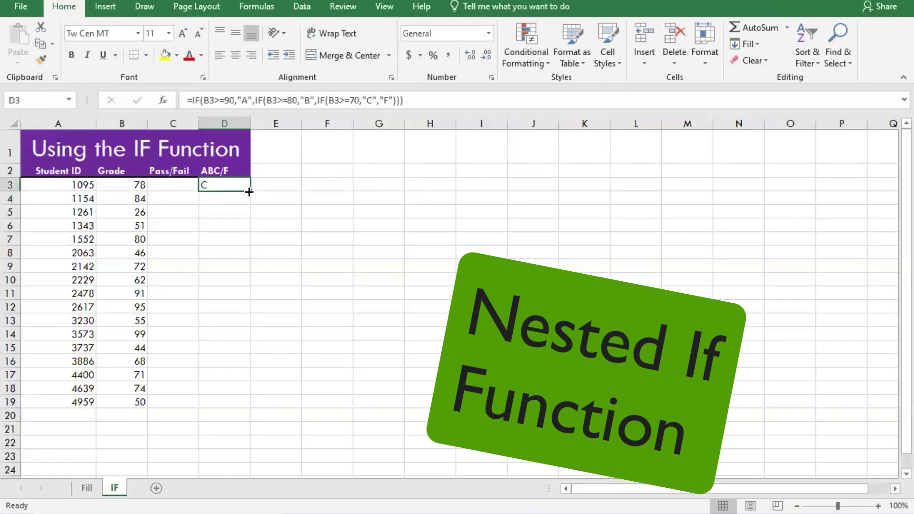
left_click_drag(249, 191, 253, 403)
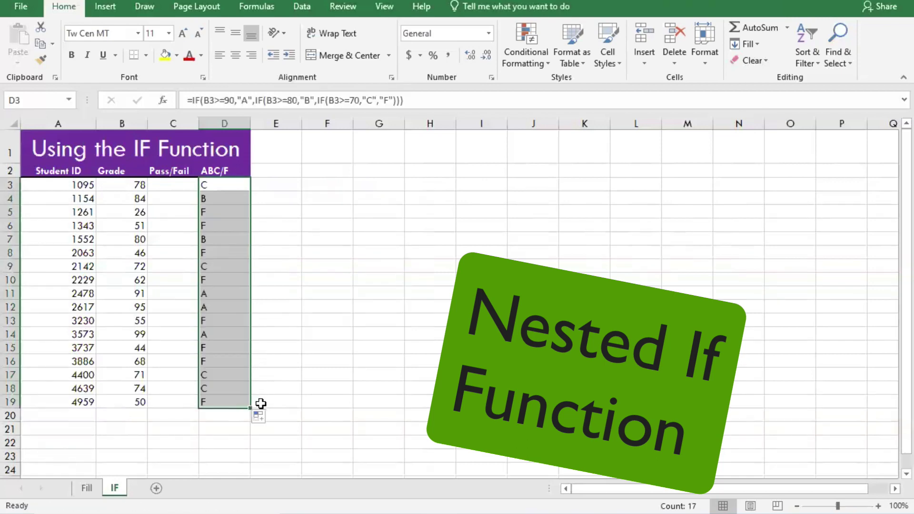
left_click(172, 188)
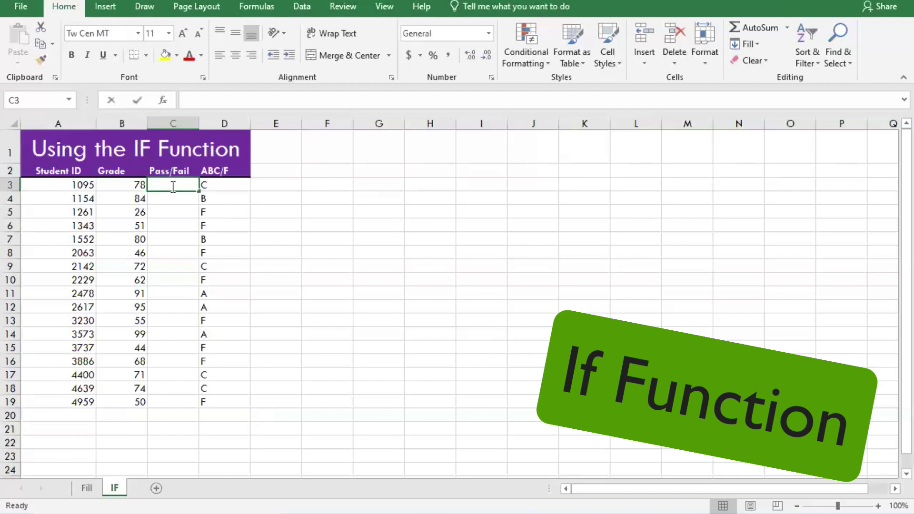
double_click(172, 188)
type("if(")
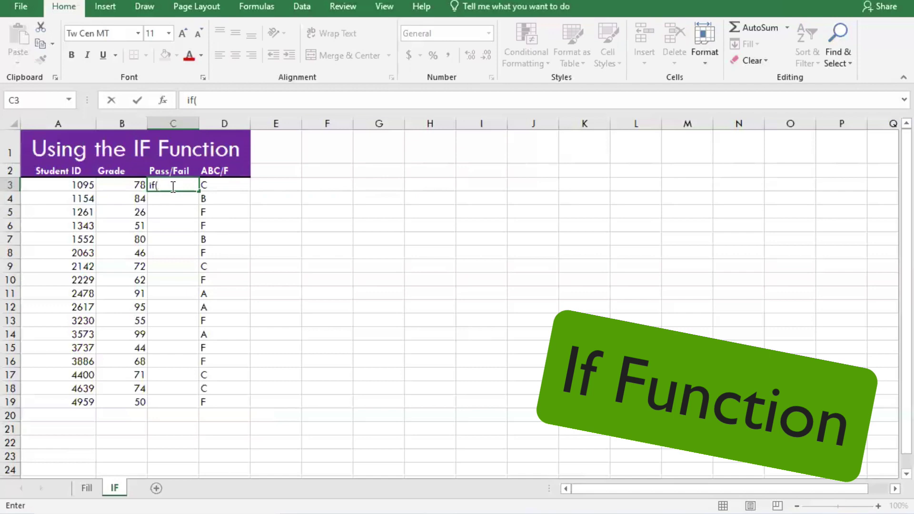
left_click(127, 185)
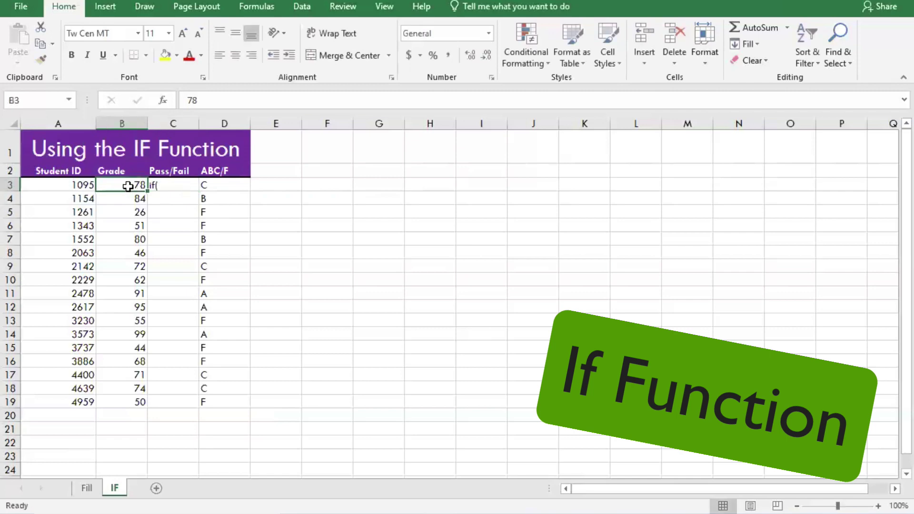
double_click(164, 186)
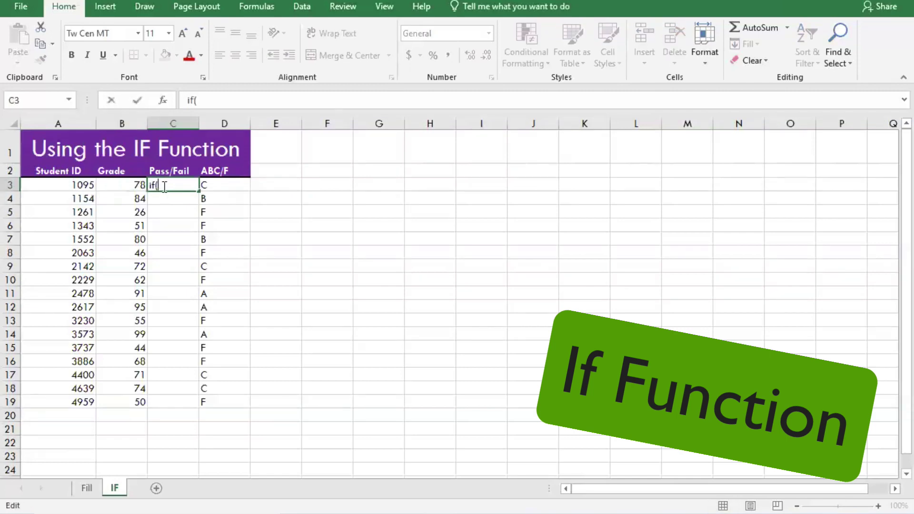
left_click(127, 185)
left_click(177, 186)
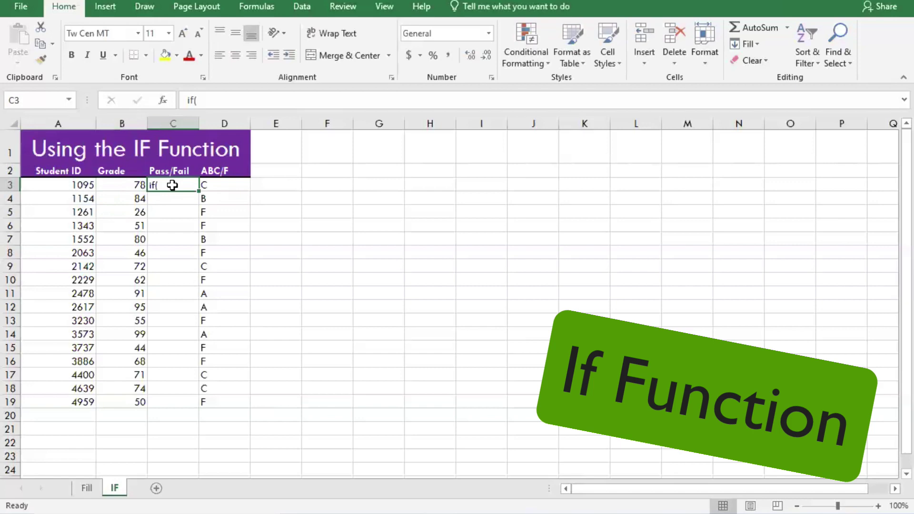
left_click(227, 104)
key("BackSpace")
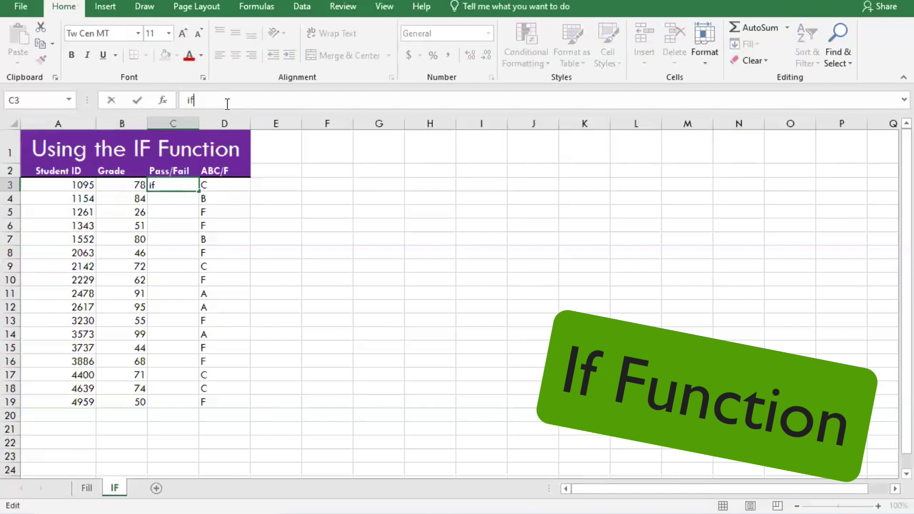
key("BackSpace")
key("BackSpace")
Step: Enter the formula =IF(B3>=70,"PASS","FAIL") in Pass/Fail cell C3
type("=")
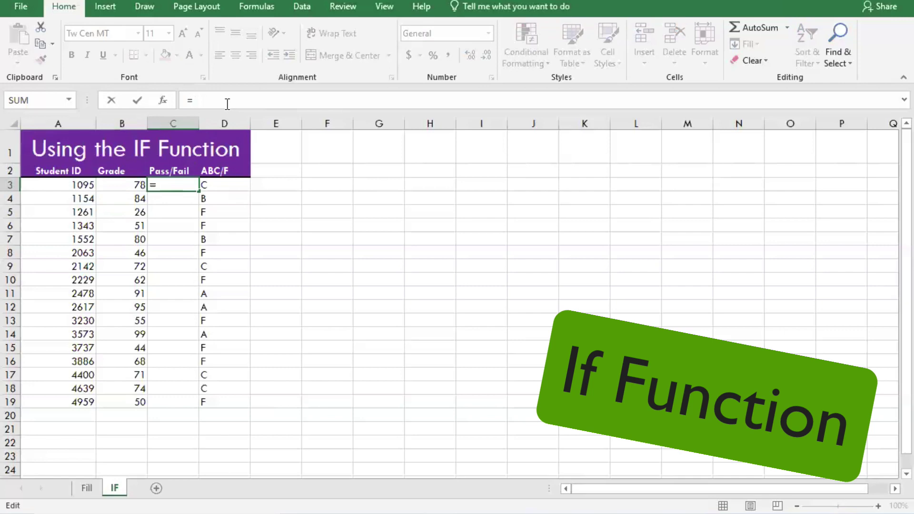
type("if(")
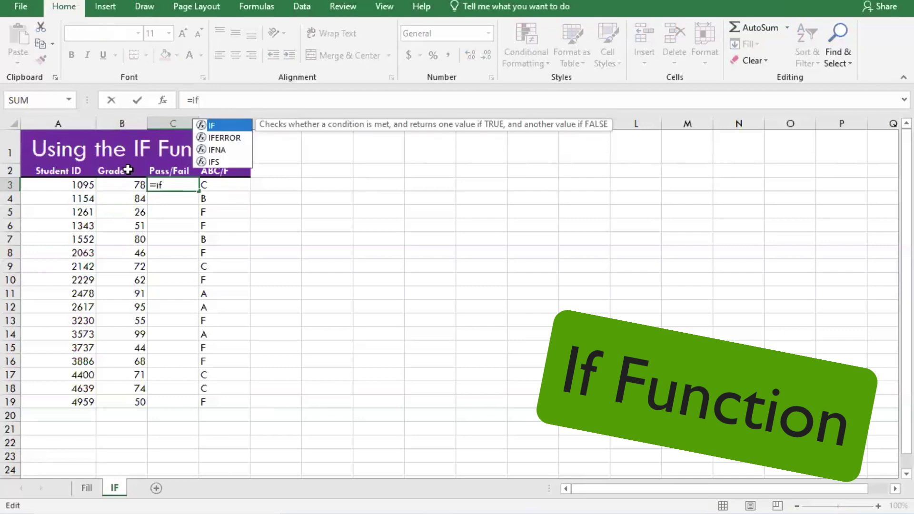
left_click(115, 184)
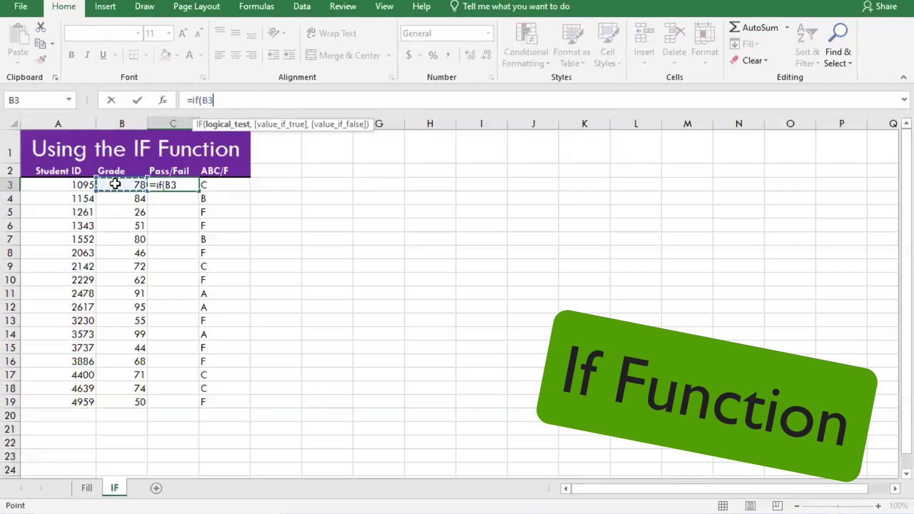
type(">=70,")
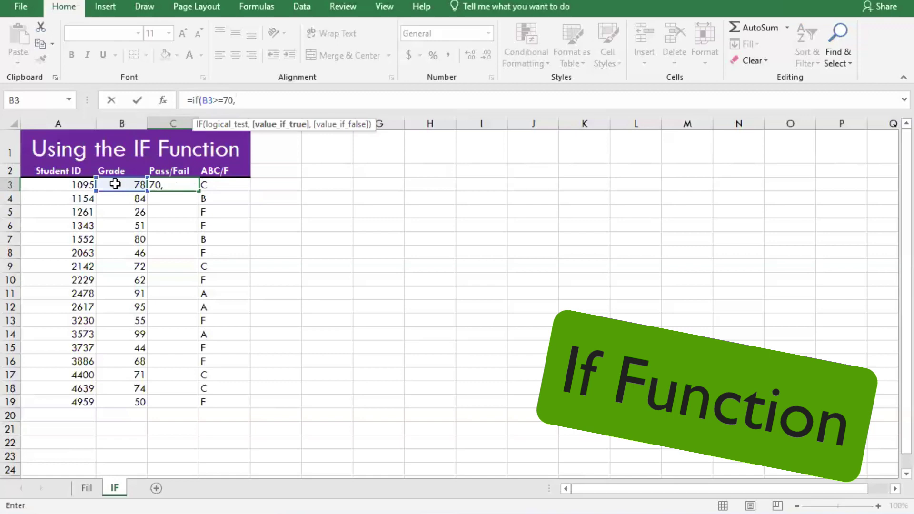
type("\"PASS\",")
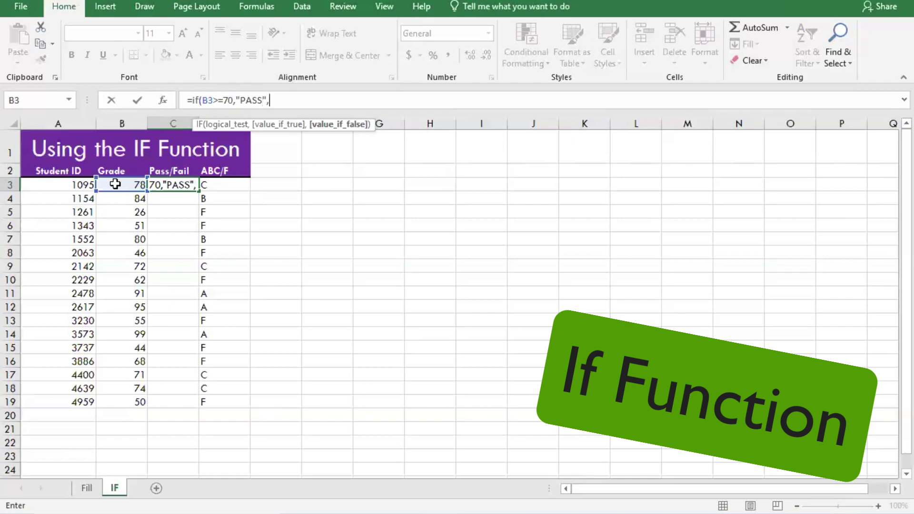
type("\"FAIL\")")
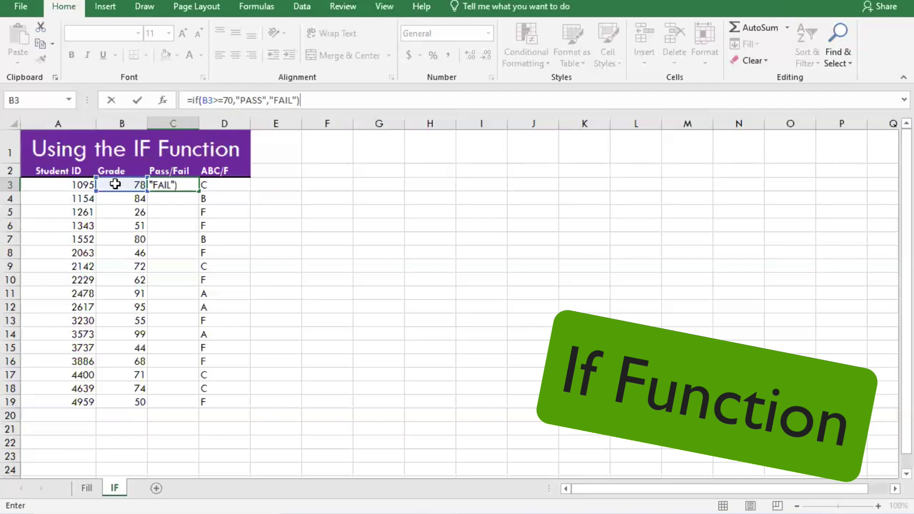
key("Return")
Step: Fill the Pass/Fail formula from C3 down through C19
left_click(188, 185)
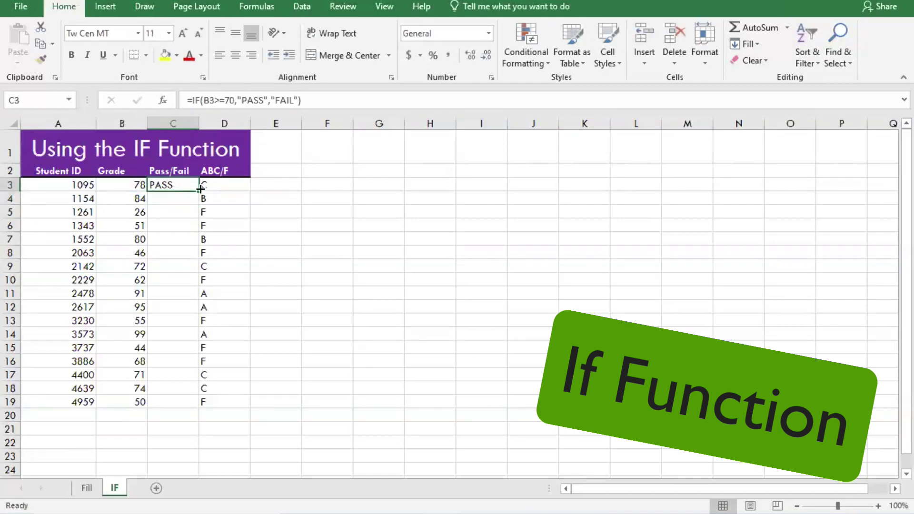
left_click_drag(200, 189, 191, 405)
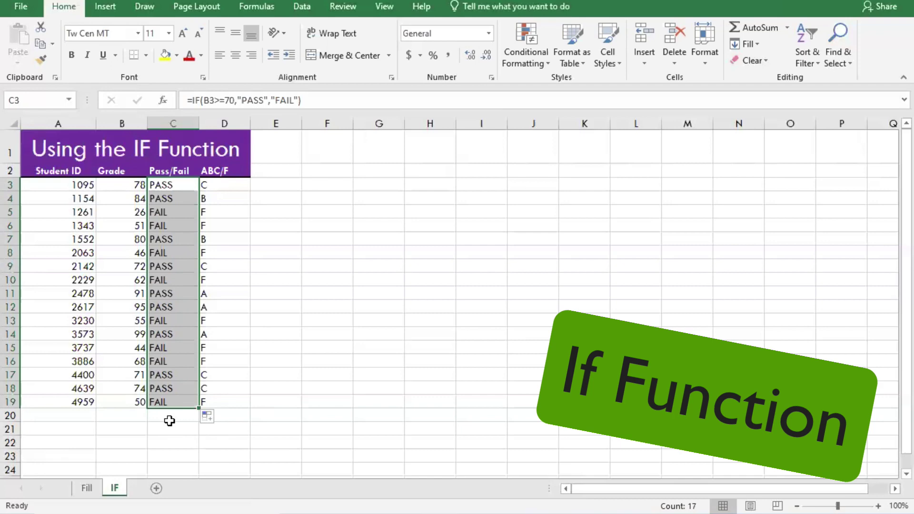
Step: On the Fill sheet, extend the 0 in D20 as a number series across to G20 and down to D23
left_click(87, 489)
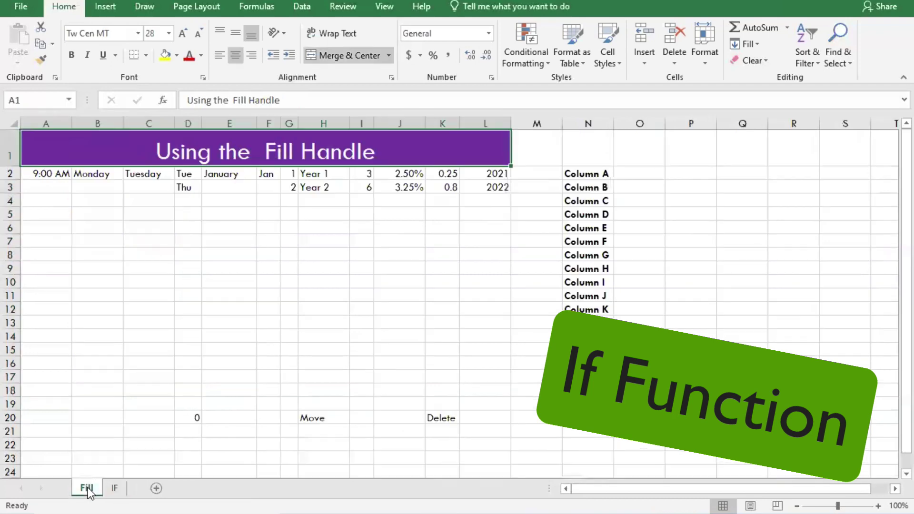
left_click(186, 419)
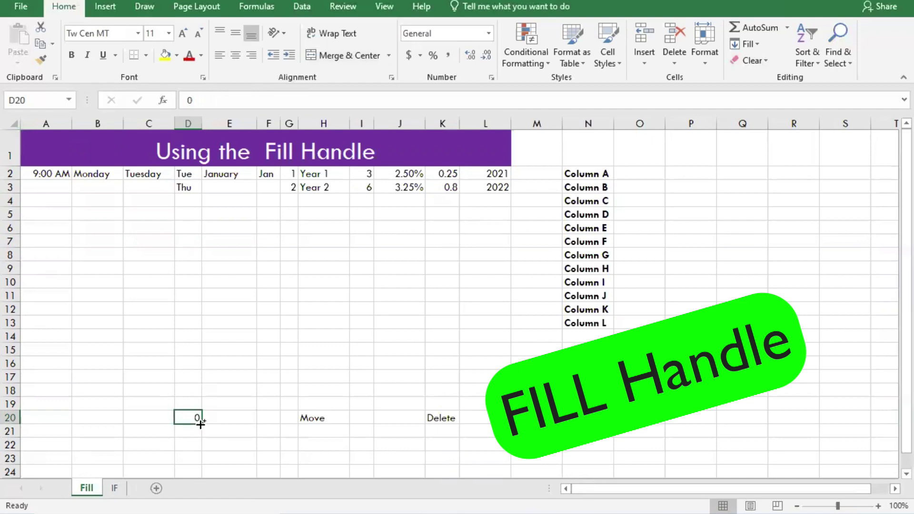
left_click_drag(200, 423, 293, 419)
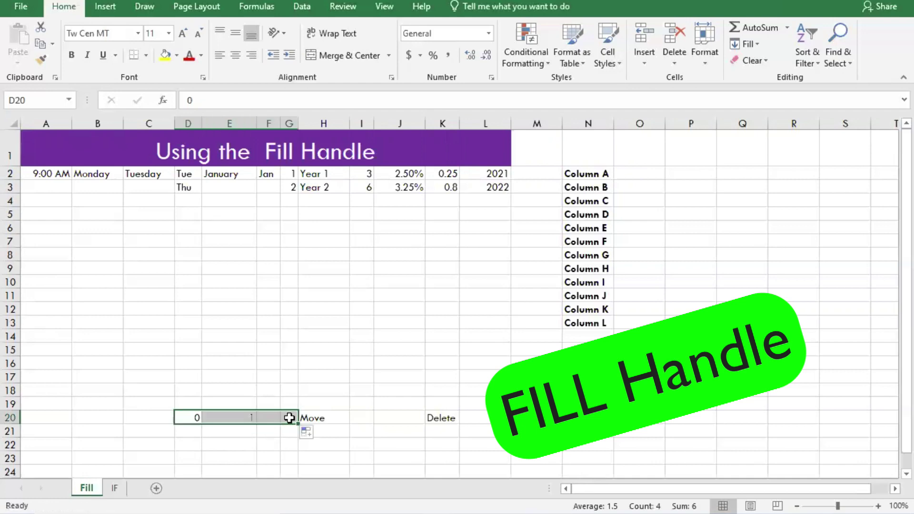
left_click(192, 417)
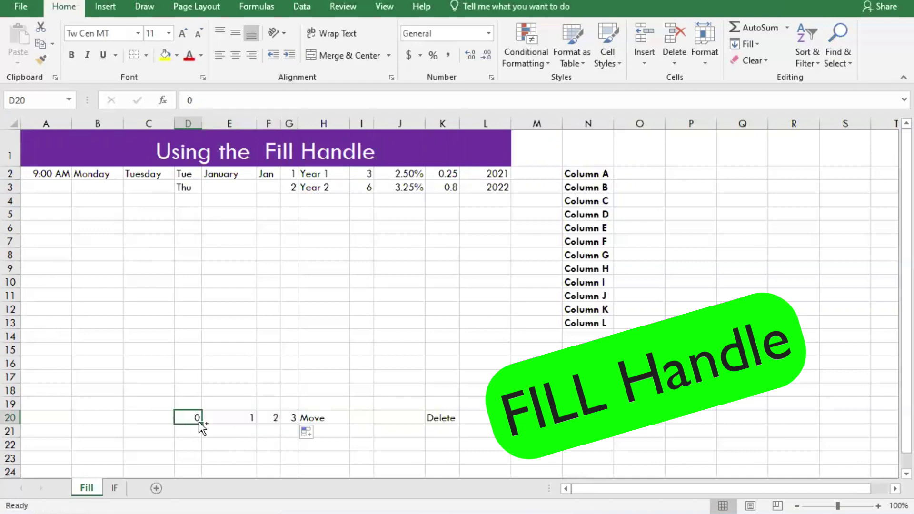
left_click_drag(202, 424, 201, 459)
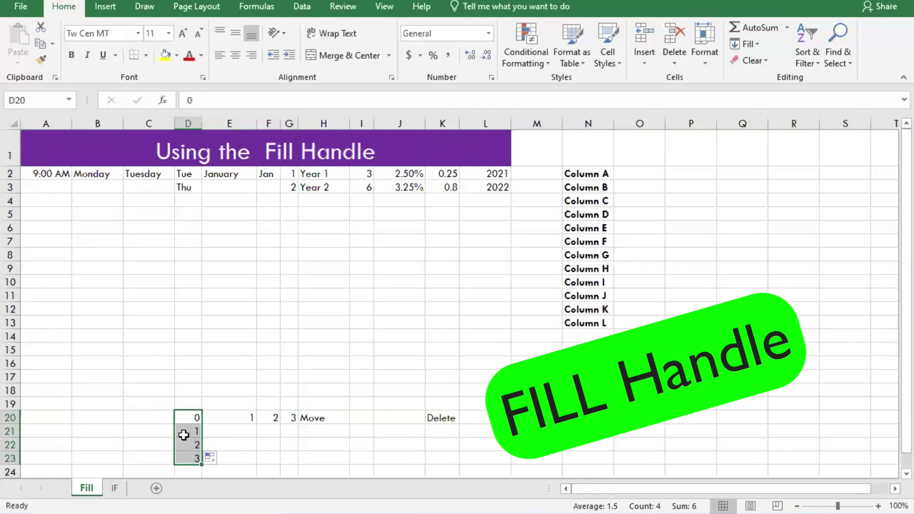
Step: Extend the 0 in D20 as a descending series back to A20 and up to D17
left_click(192, 418)
left_click_drag(201, 423, 31, 419)
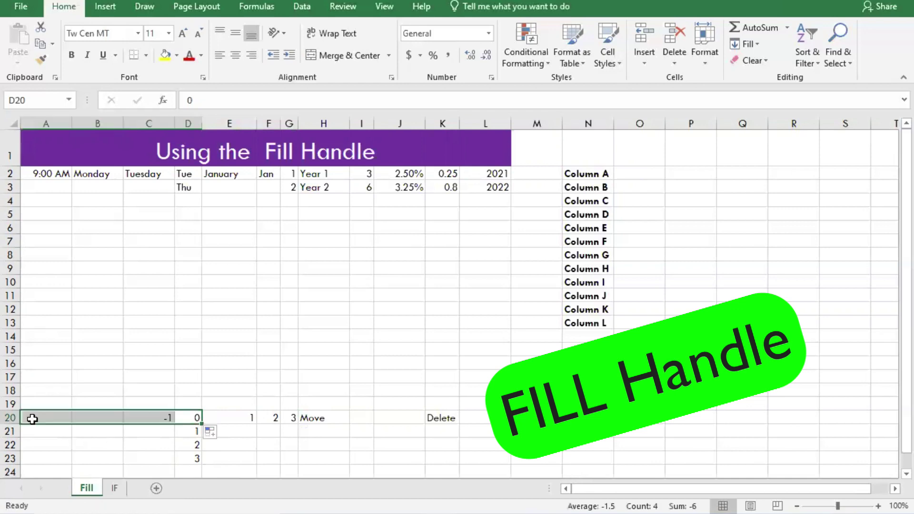
left_click(189, 418)
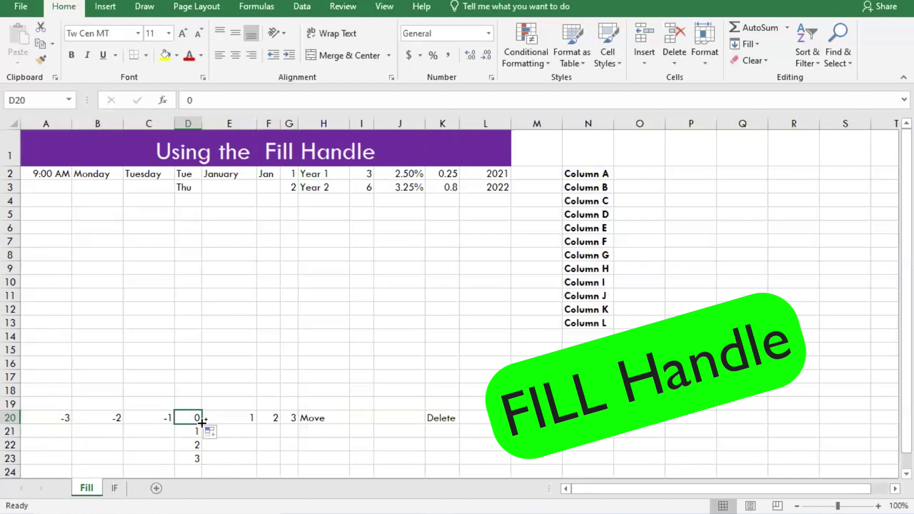
left_click_drag(201, 423, 199, 373)
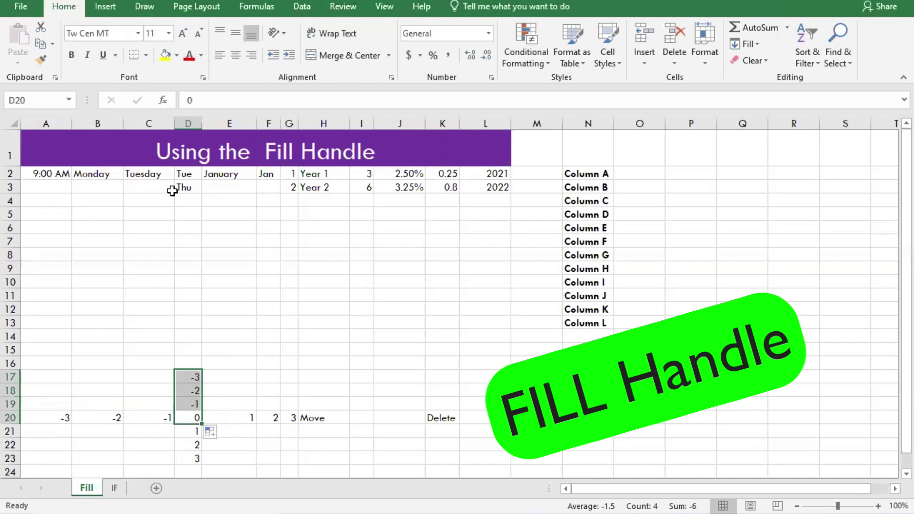
Step: Select columns A and B and apply Freeze Panes to the sheet
left_click(49, 120)
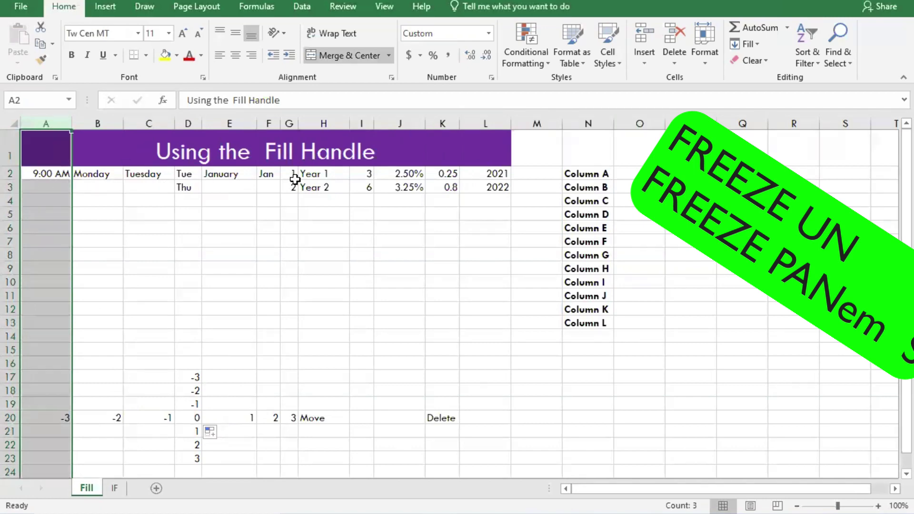
left_click_drag(61, 120, 98, 123)
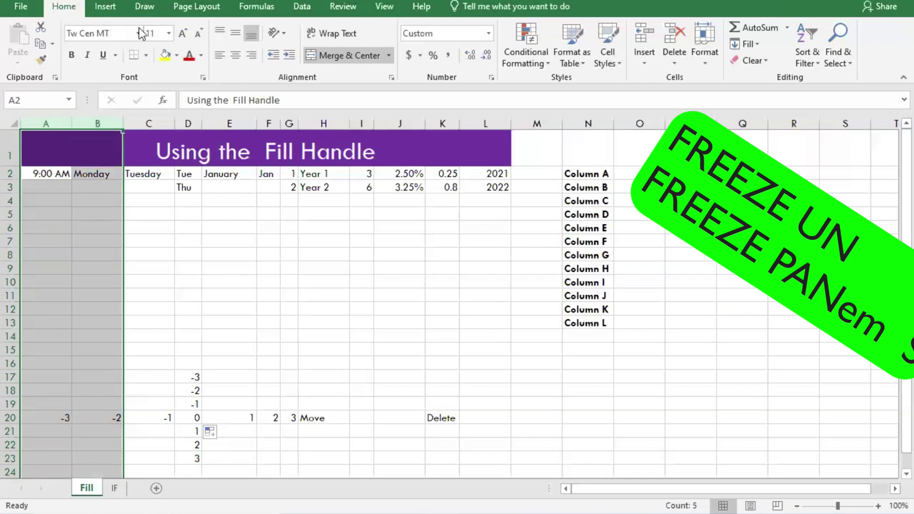
left_click(382, 9)
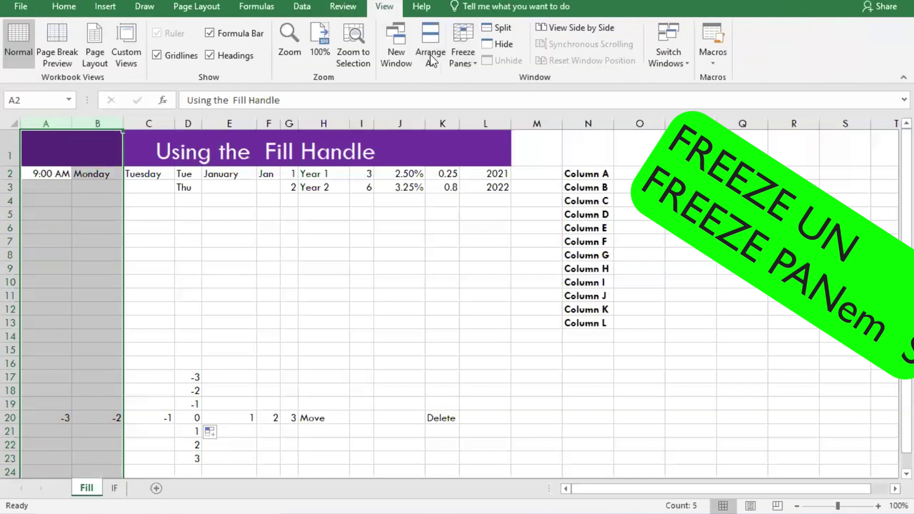
left_click(464, 55)
left_click(483, 79)
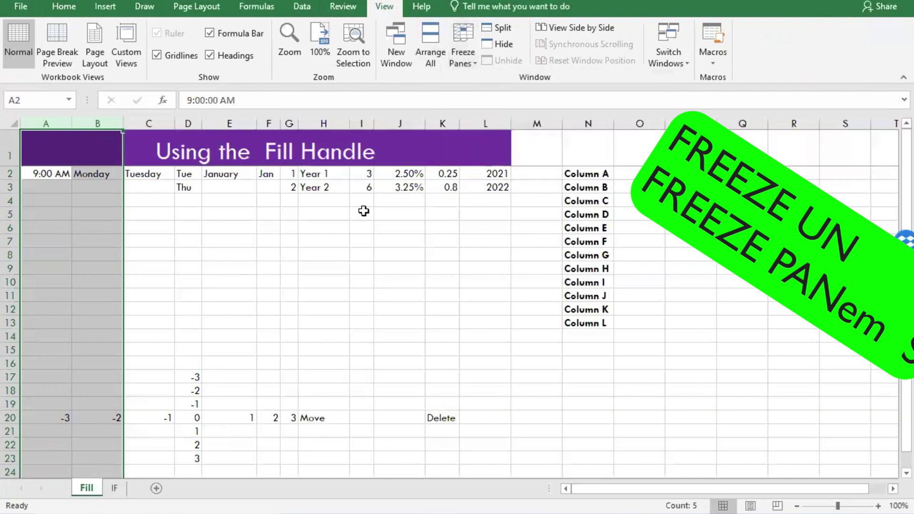
Step: Move the active cell along row 8 to column AD and back to A8 to check what stays frozen
left_click(174, 251)
key("Right")
key("Right")
key("Right")
key("Right")
key("Right")
key("Right")
key("Right")
key("Right")
key("Right")
key("Right")
key("Right")
key("Right")
key("Right")
key("Right")
key("Right")
key("Right")
key("Right")
key("Right")
key("Right")
key("Right")
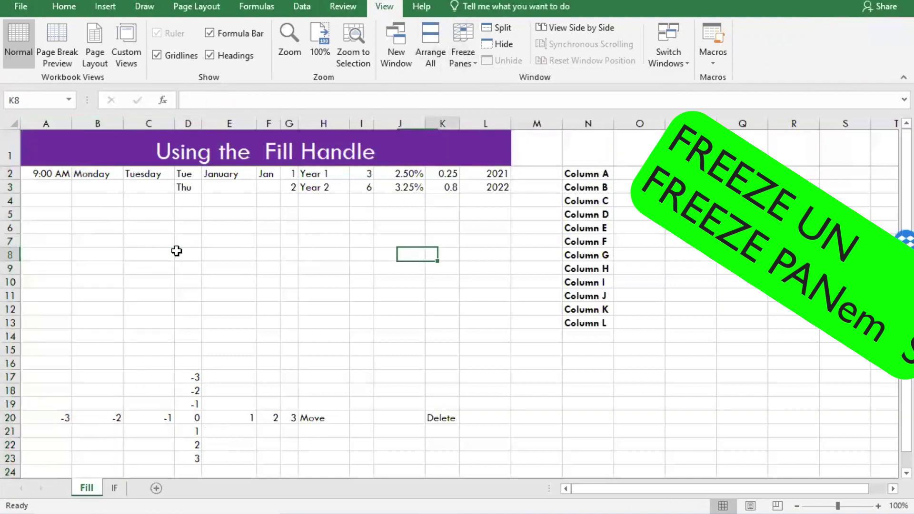
key("Right")
key("Right")
key("Right")
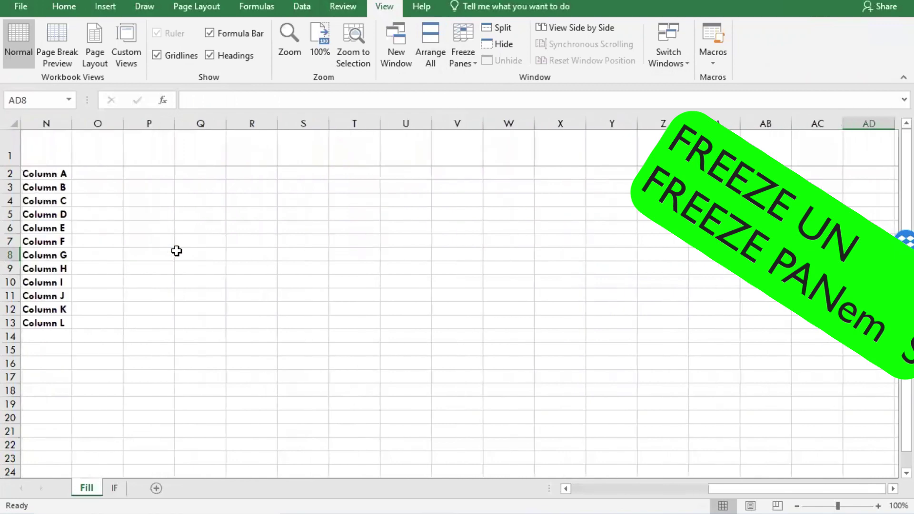
key("Home")
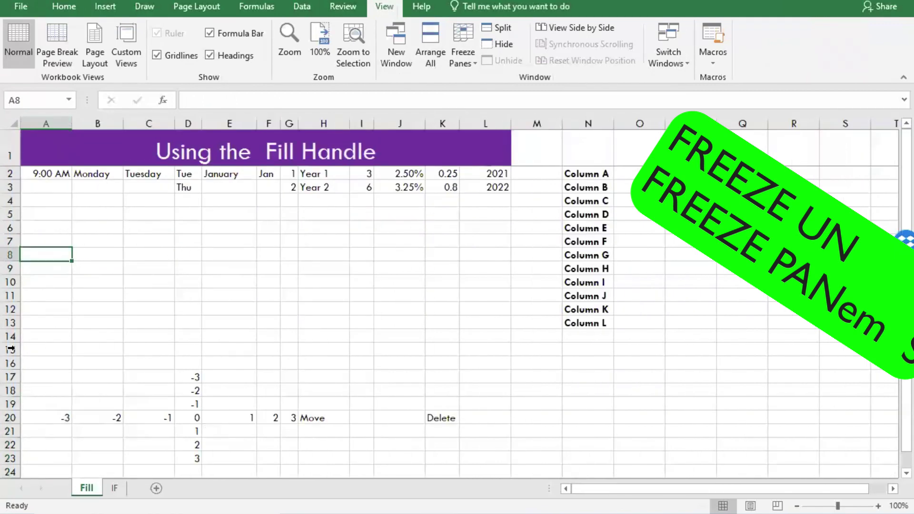
Step: Select column A and apply Freeze First Column
left_click(48, 122)
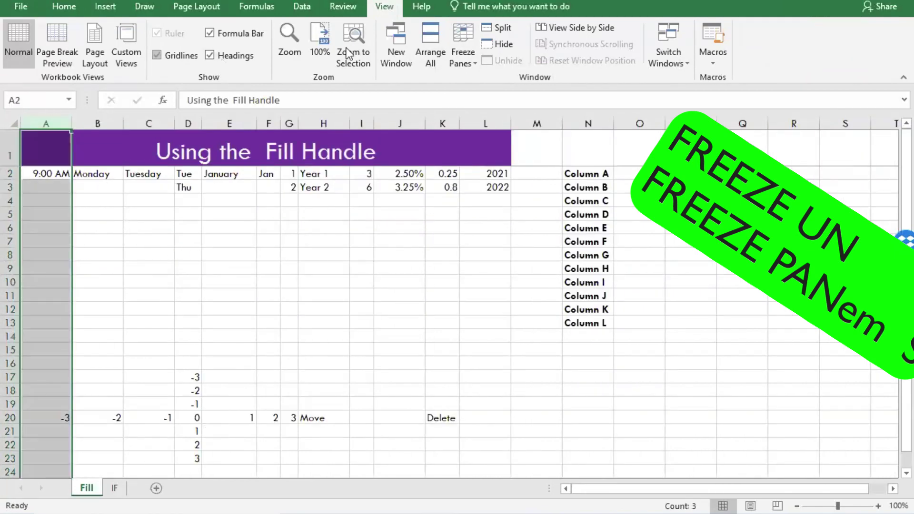
left_click(460, 55)
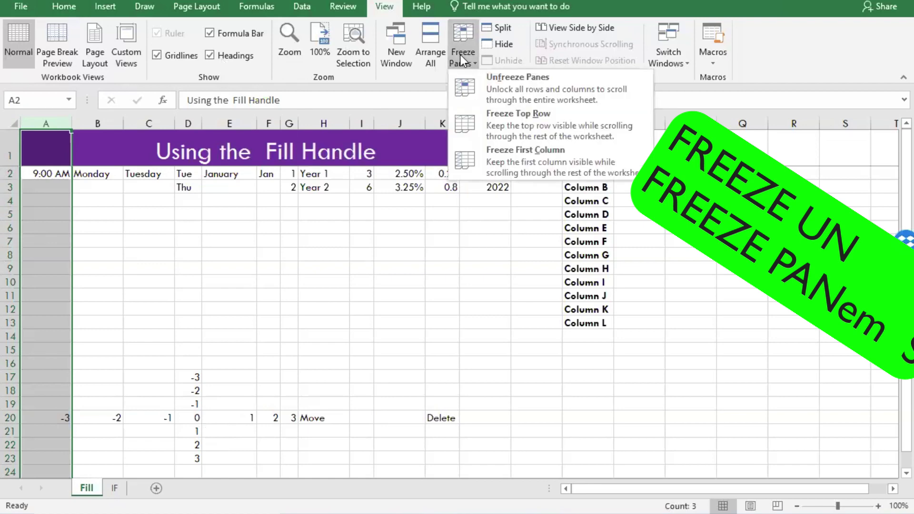
left_click(495, 155)
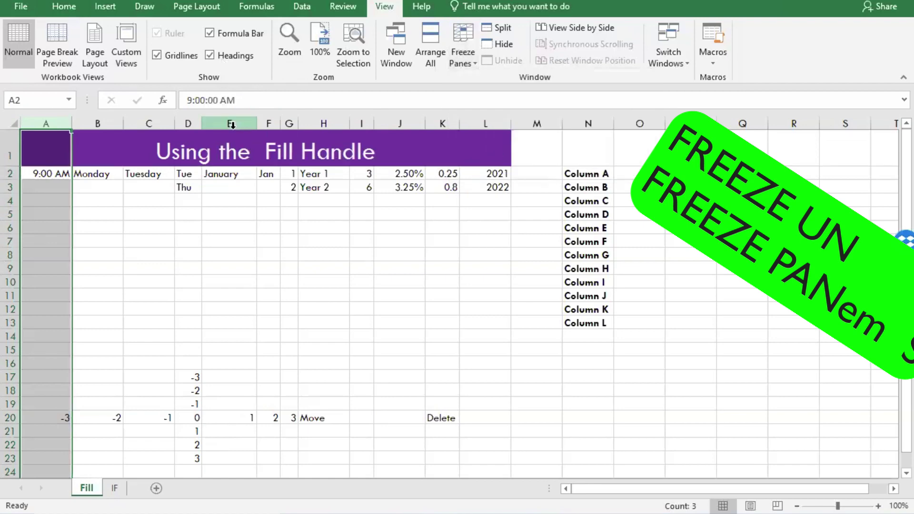
Step: Move the active cell along row 2 to column W and back to A2 to check that column A stays in view
key("Right")
key("Right")
key("Right")
key("Right")
key("Right")
key("Right")
key("Right")
key("Right")
key("Right")
key("Right")
key("Right")
key("Right")
key("Right")
key("Right")
key("Right")
key("Right")
key("Right")
key("Right")
key("Right")
key("Right")
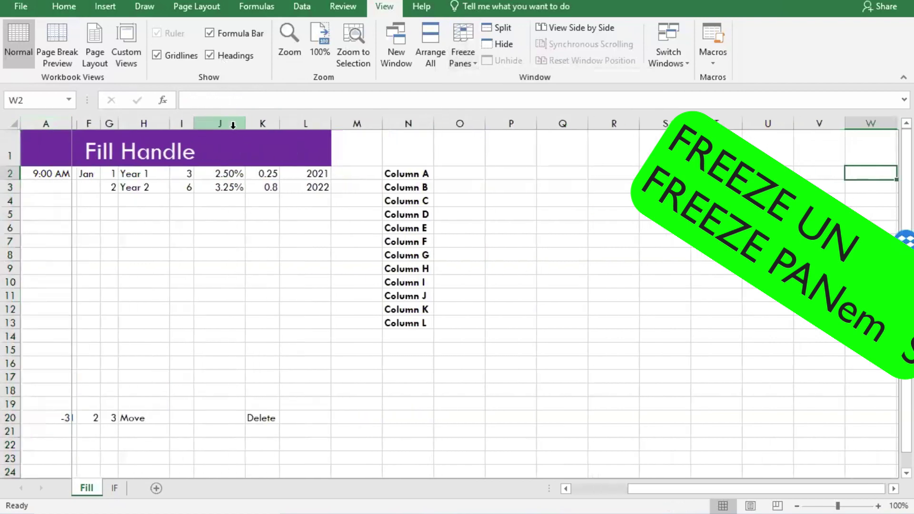
key("Left")
key("Left")
key("Left")
key("Left")
key("Left")
key("Left")
key("Left")
key("Left")
key("Left")
key("Left")
key("Left")
key("Left")
key("Left")
key("Left")
key("Left")
key("Left")
key("Left")
key("Left")
key("Left")
key("Left")
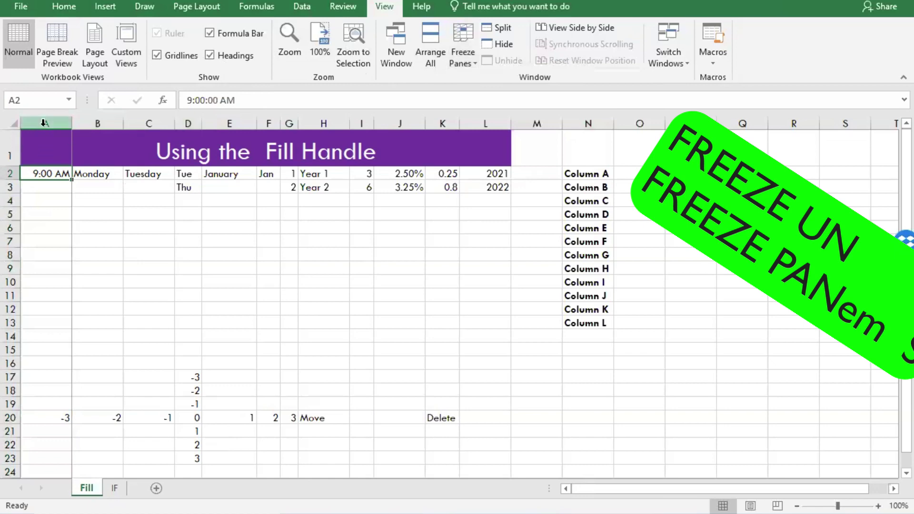
Step: Unfreeze the panes on the Fill sheet
left_click(464, 53)
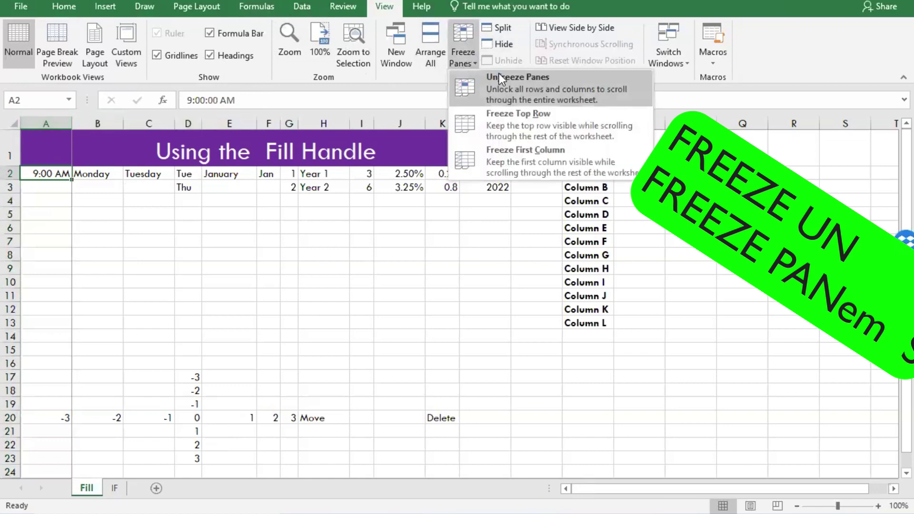
left_click(499, 77)
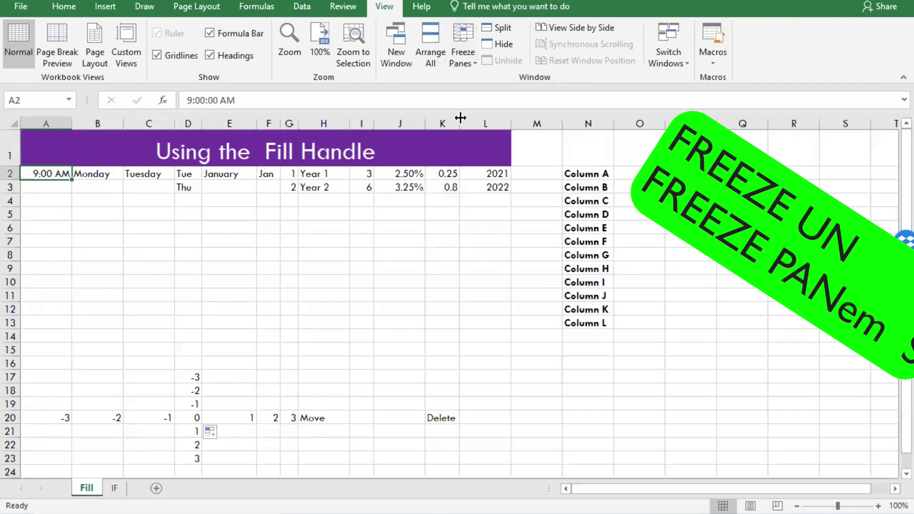
Step: Switch to the Delton Discount sales workbook and narrow Pharmacy column G until its dollar amounts no longer fit
key("alt+Tab")
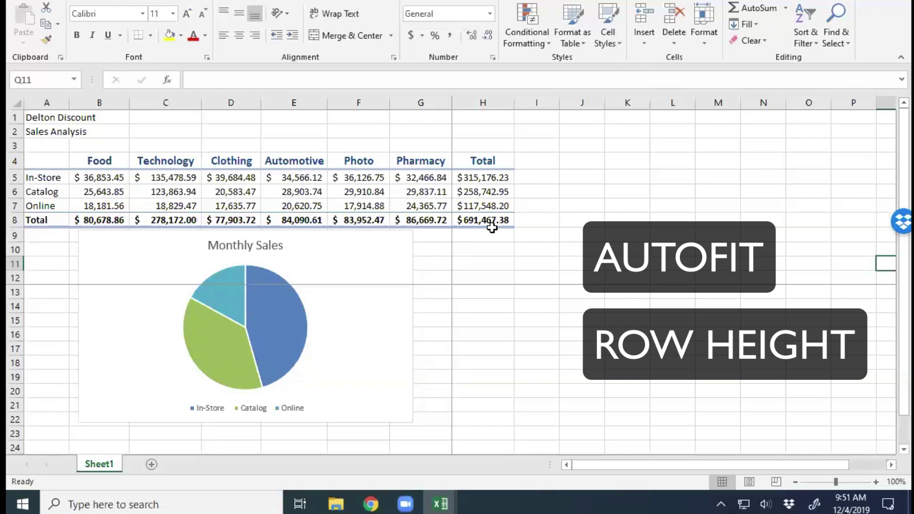
left_click(422, 103)
left_click_drag(448, 108, 442, 107)
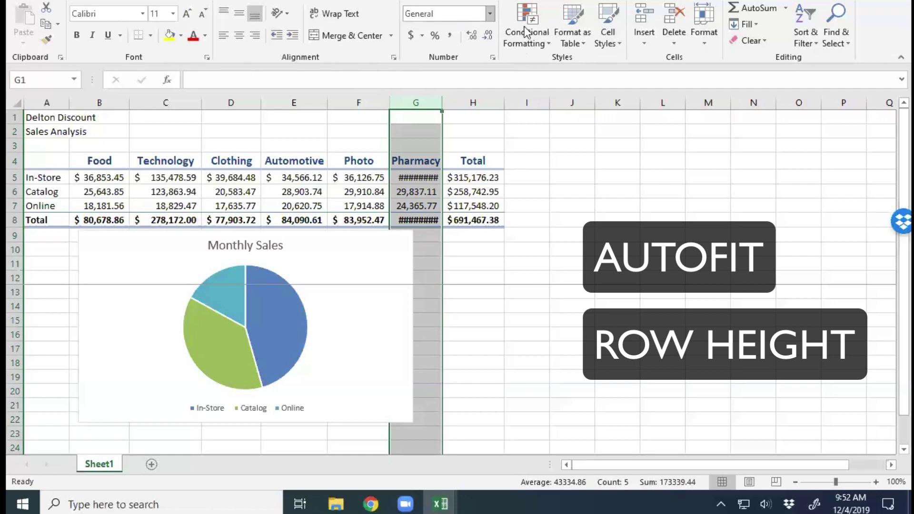
Step: Apply AutoFit Row Height and AutoFit Column Width to the selected Pharmacy column G
left_click(701, 34)
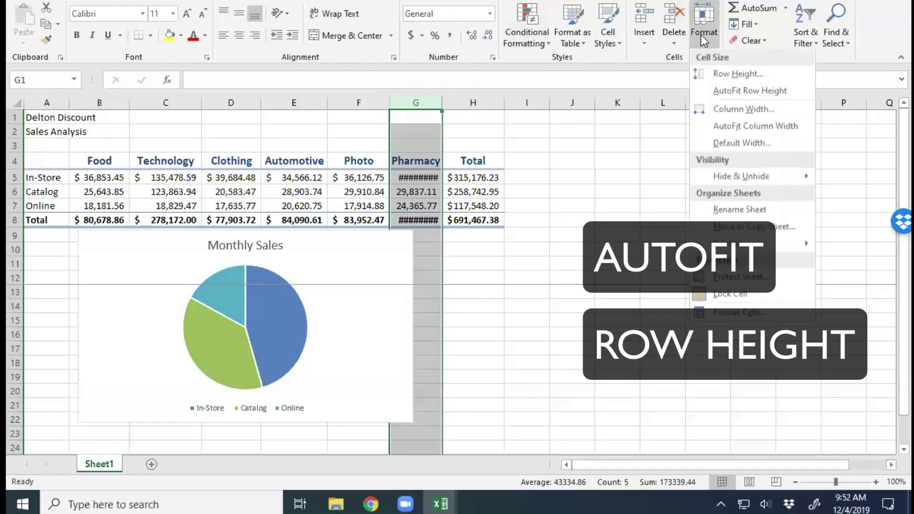
left_click(724, 90)
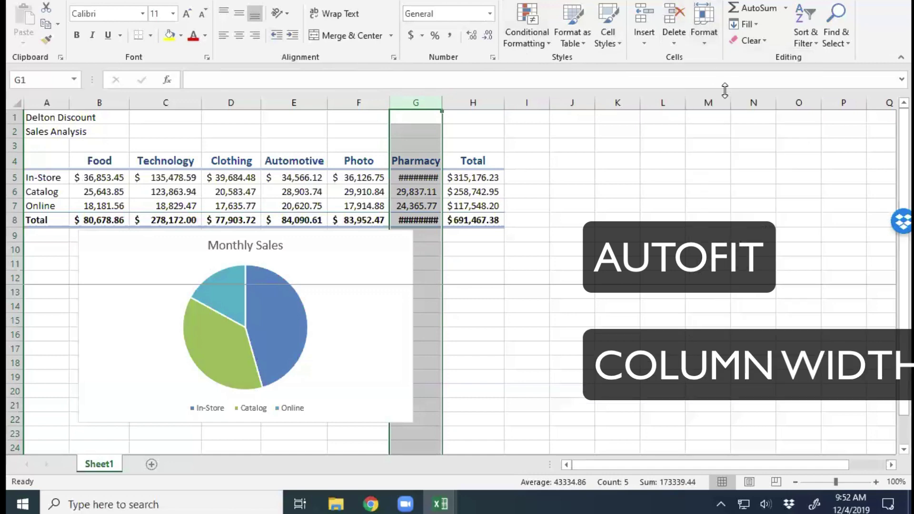
left_click(705, 39)
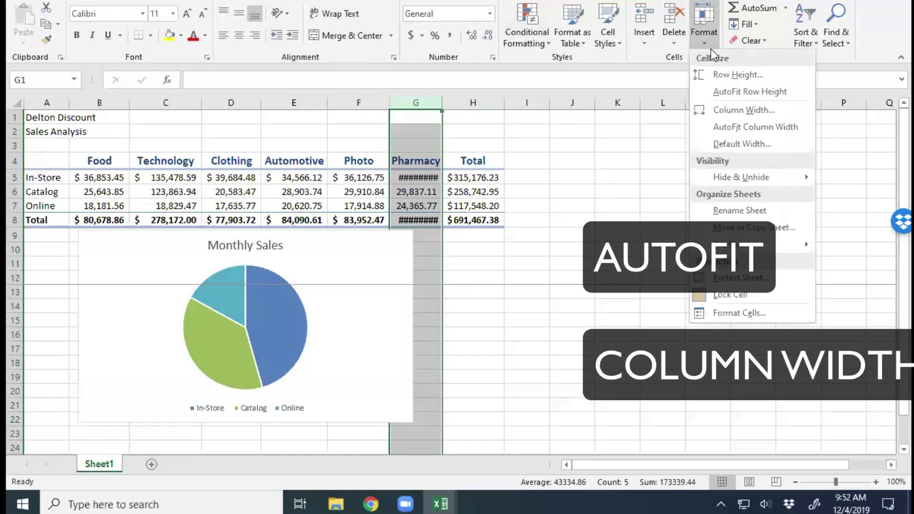
left_click(750, 126)
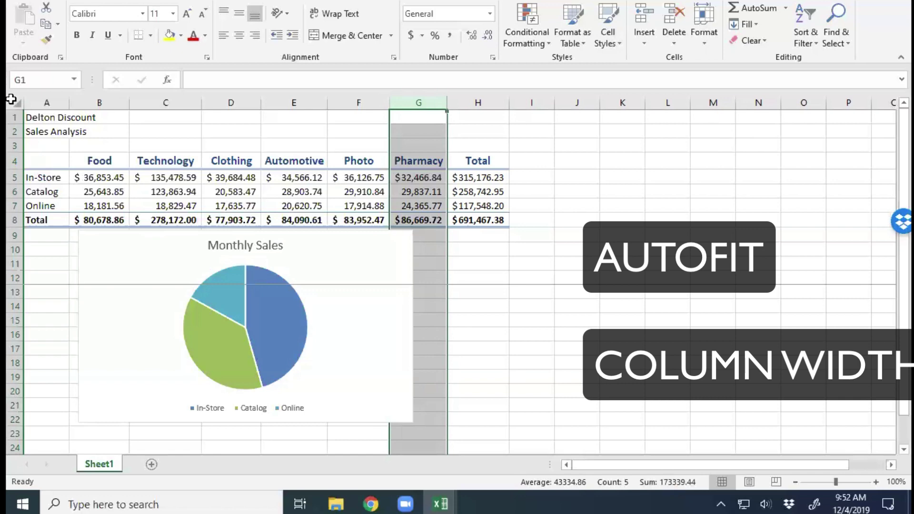
Step: Manually widen column A, which holds the Delton Discount title, by a small amount
left_click(12, 102)
left_click(53, 102)
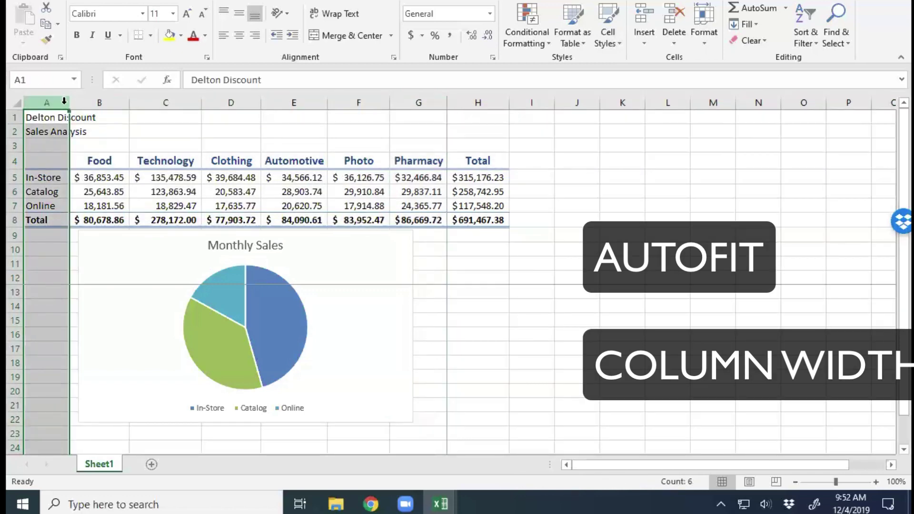
left_click_drag(69, 102, 82, 103)
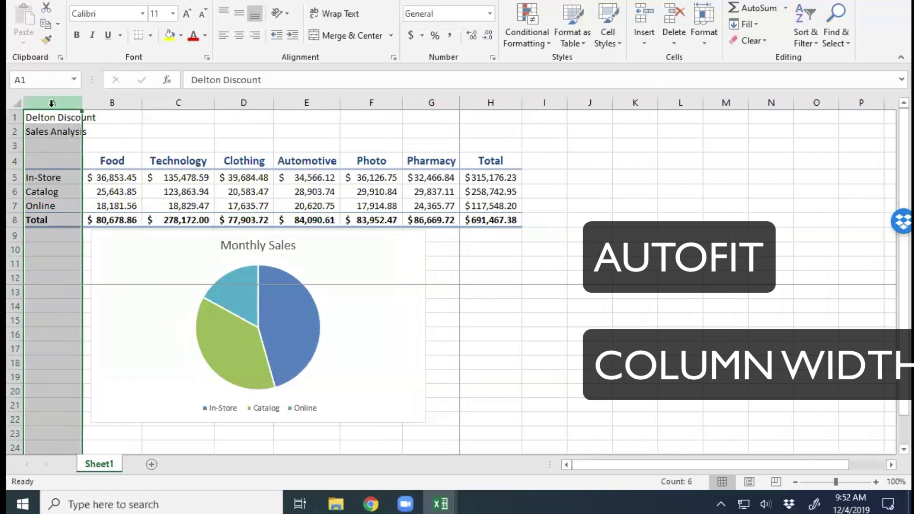
Step: Apply AutoFit Column Width to column A, which holds the Delton Discount title and the row labels
left_click(13, 102)
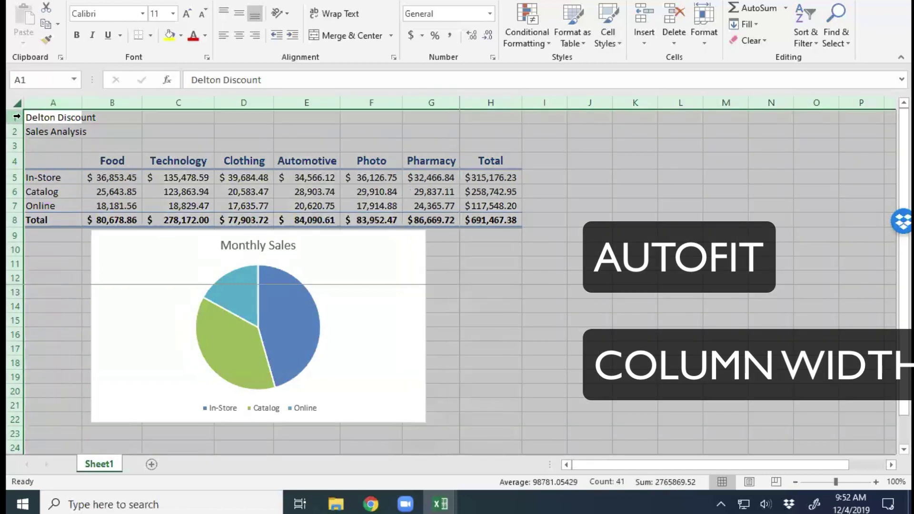
left_click(17, 116)
left_click(50, 102)
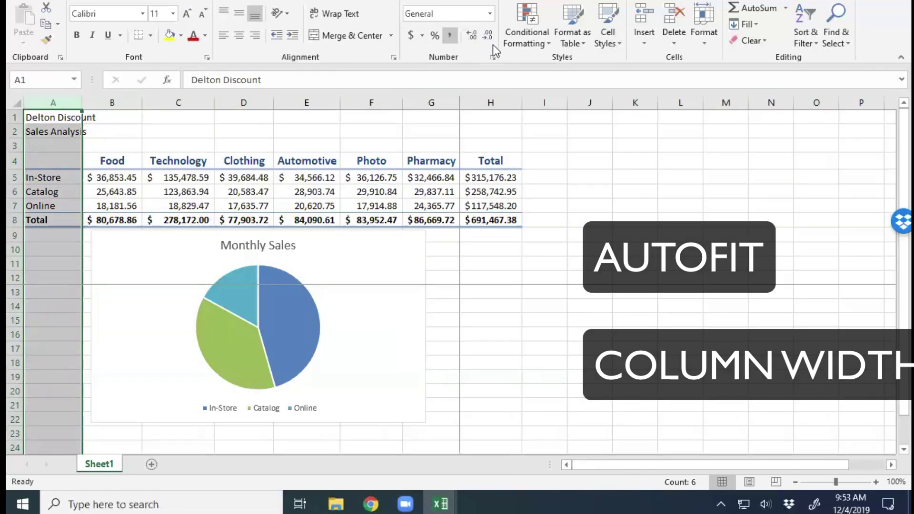
left_click(707, 36)
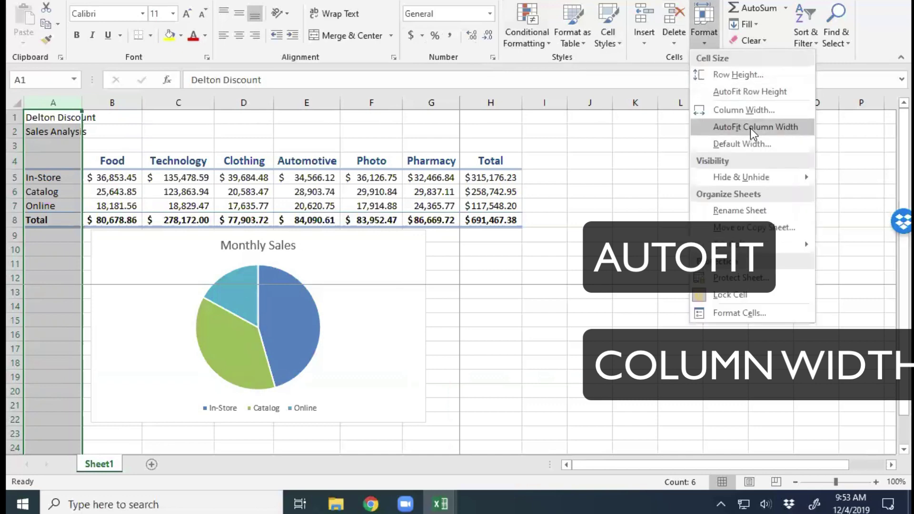
left_click(750, 128)
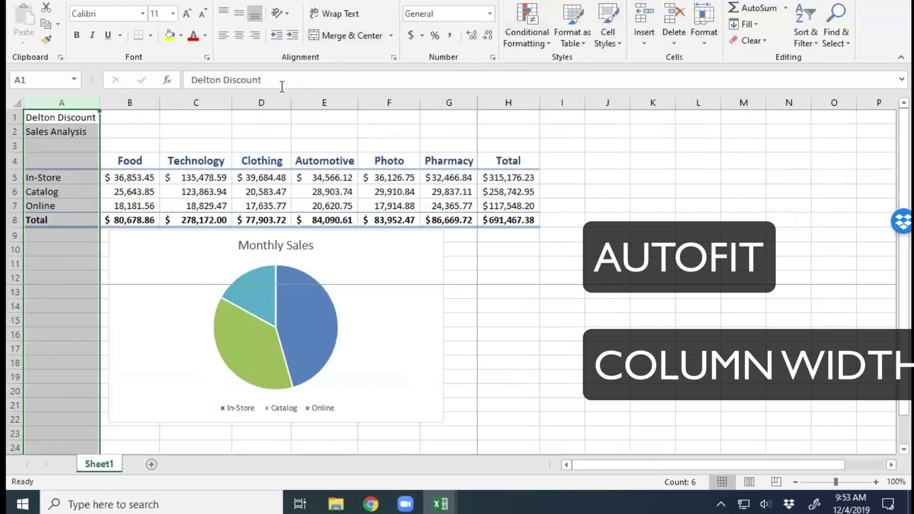
Step: Try Merge & Center on the In-Store row cells A5:G5, accepting the loss of the other values, and undo the merge
left_click_drag(67, 181, 465, 177)
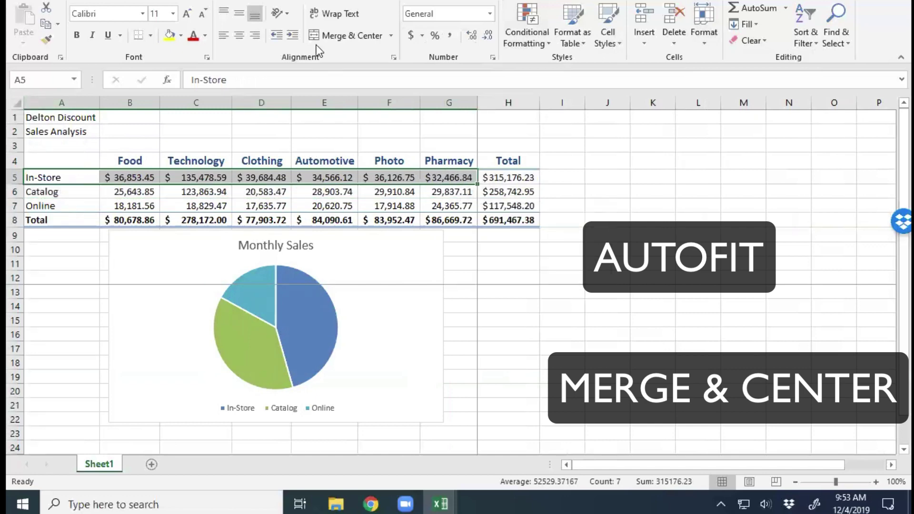
left_click(363, 36)
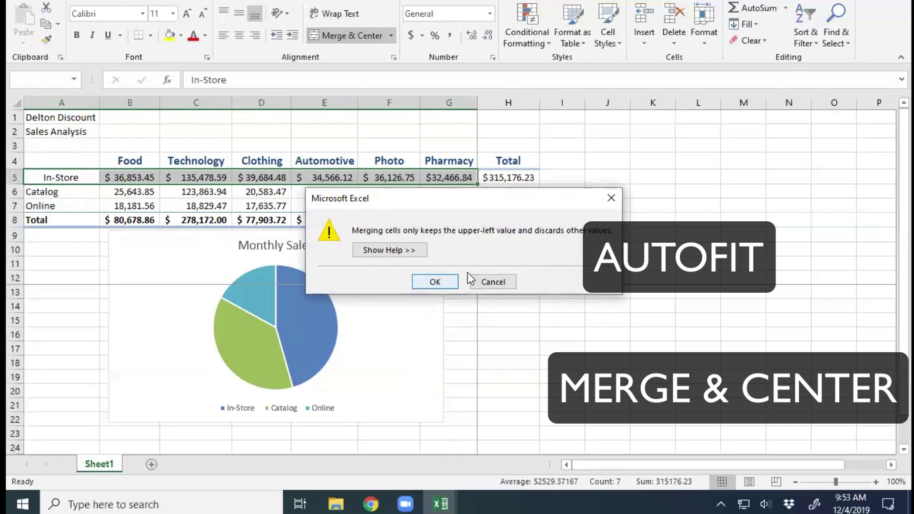
left_click(451, 283)
key("ctrl+z")
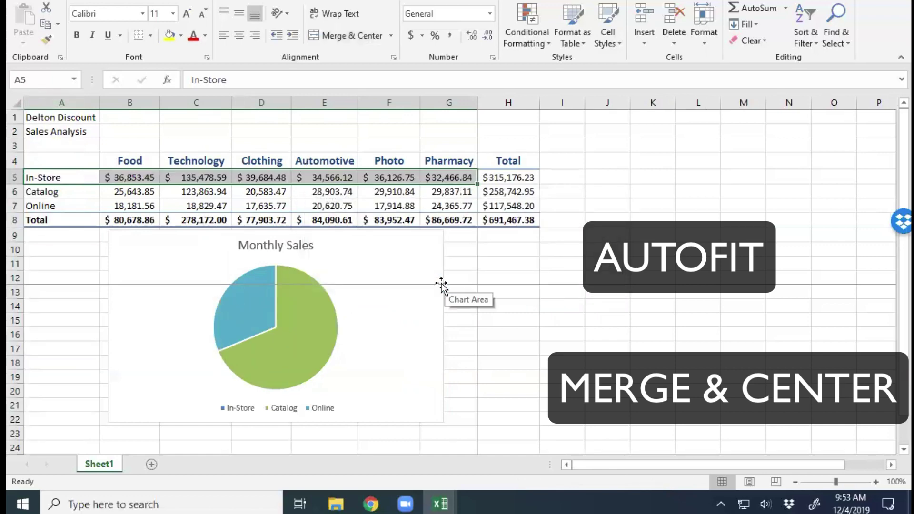
left_click(132, 178)
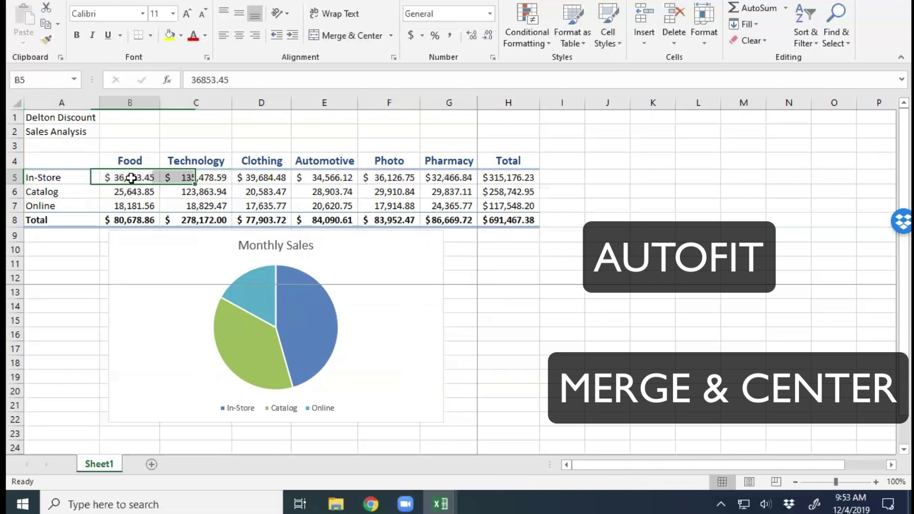
left_click(145, 224)
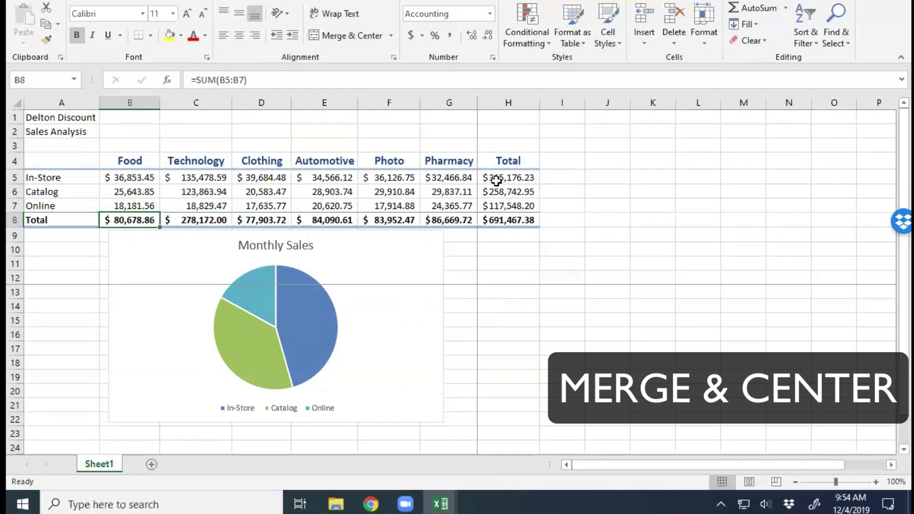
Step: Format the In-Store amounts in B5:H5 as Currency
left_click_drag(498, 180, 132, 180)
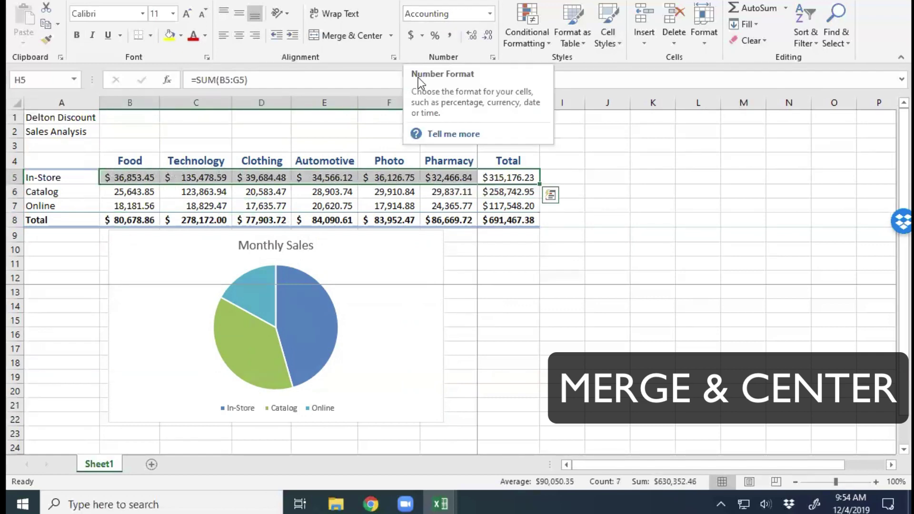
left_click(489, 14)
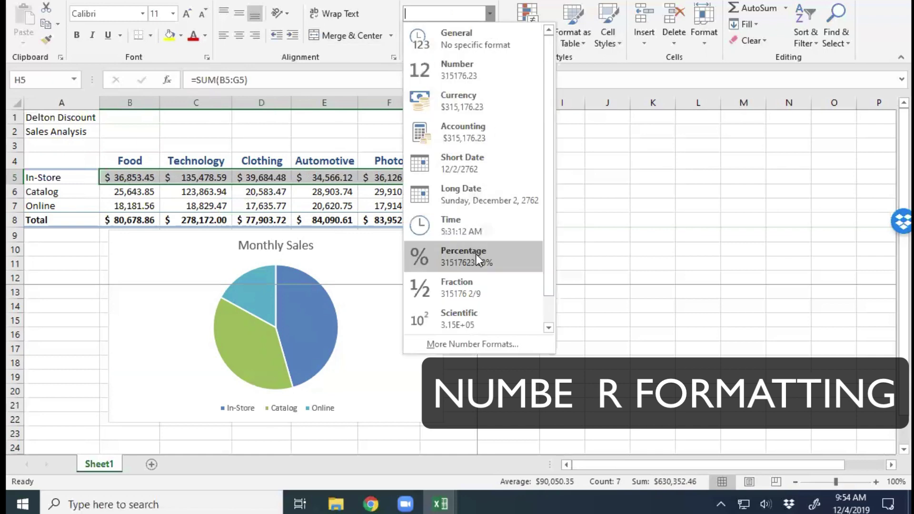
left_click(496, 106)
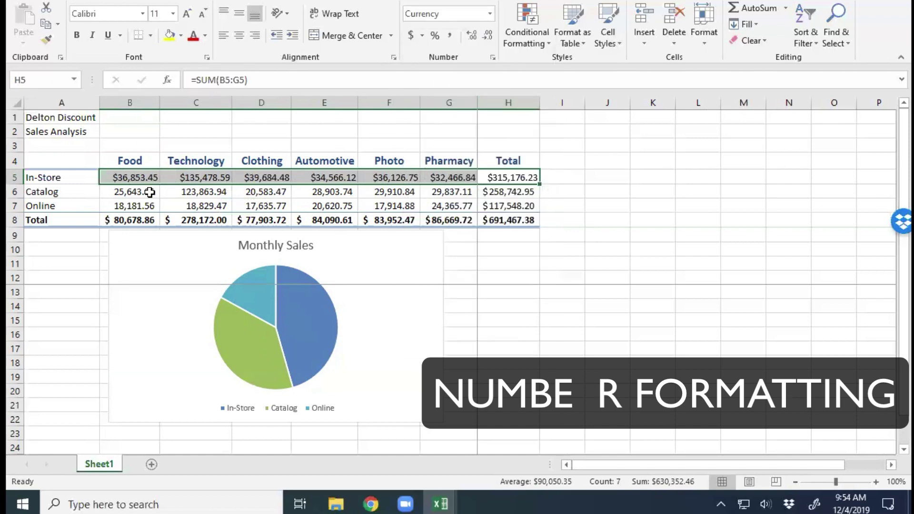
Step: Apply Comma Style to the Catalog amounts in B6:H6, add five decimal places, and reduce them back to two
left_click_drag(149, 192, 498, 194)
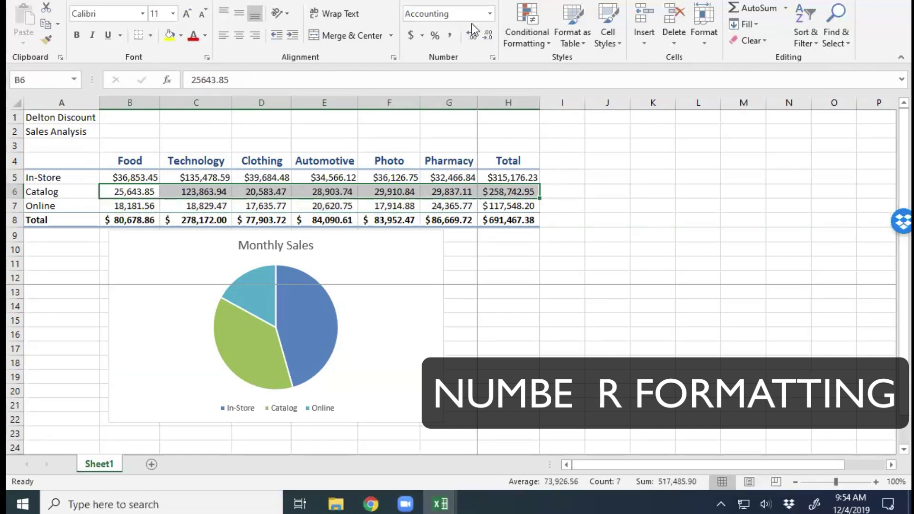
left_click(450, 35)
left_click(473, 38)
left_click(473, 38)
left_click(473, 39)
left_click(473, 38)
left_click(473, 38)
left_click(487, 38)
left_click(487, 38)
left_click(487, 38)
left_click(487, 38)
left_click(488, 38)
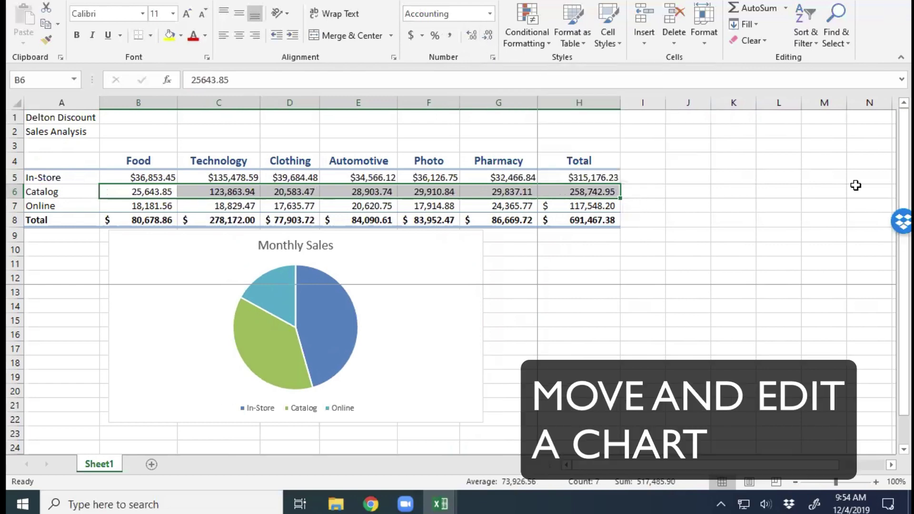
Step: Move the Monthly Sales pie chart to a new sheet named COLUMN
left_click(146, 369)
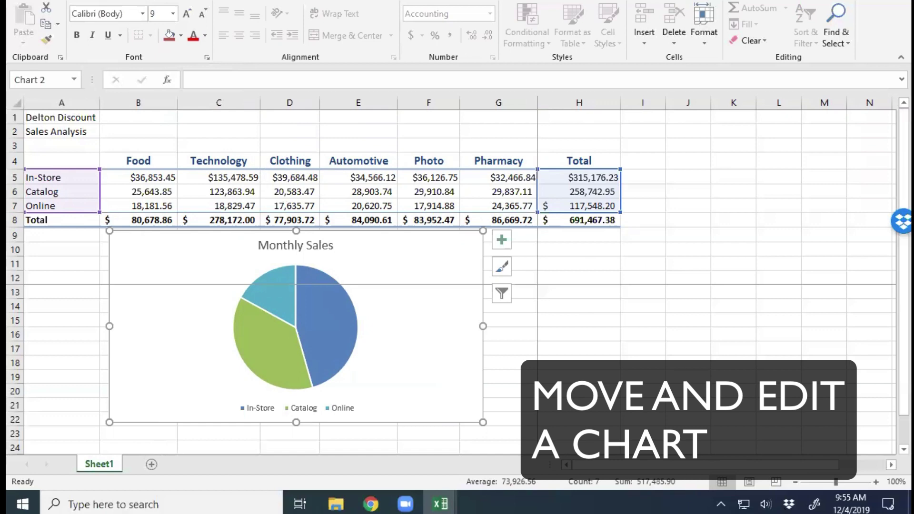
left_click(478, 1)
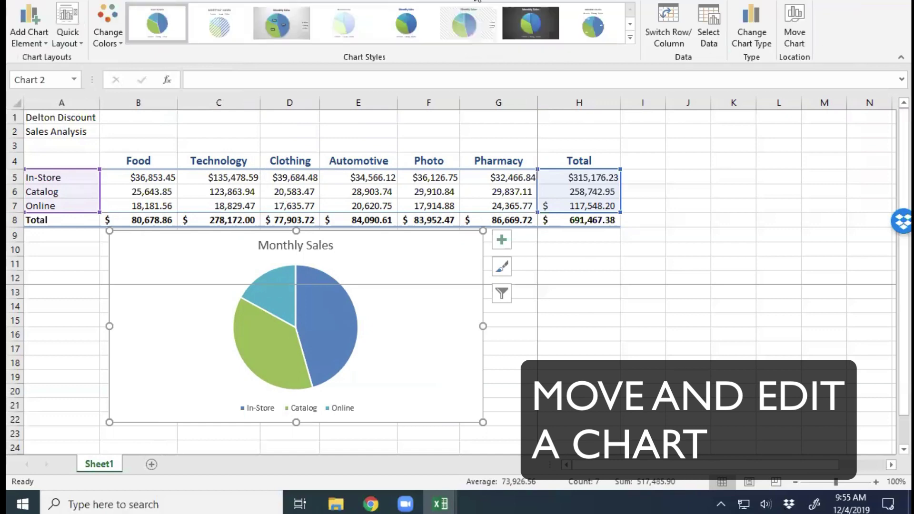
left_click(794, 25)
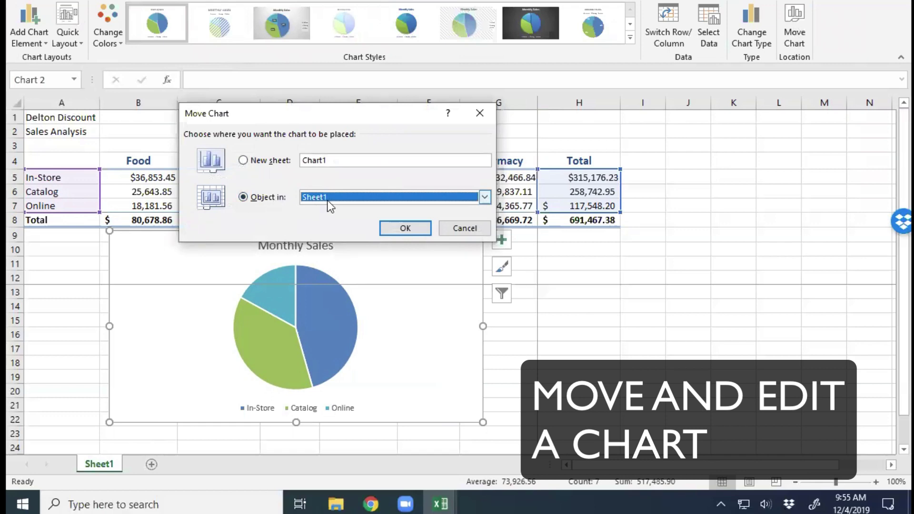
left_click(243, 160)
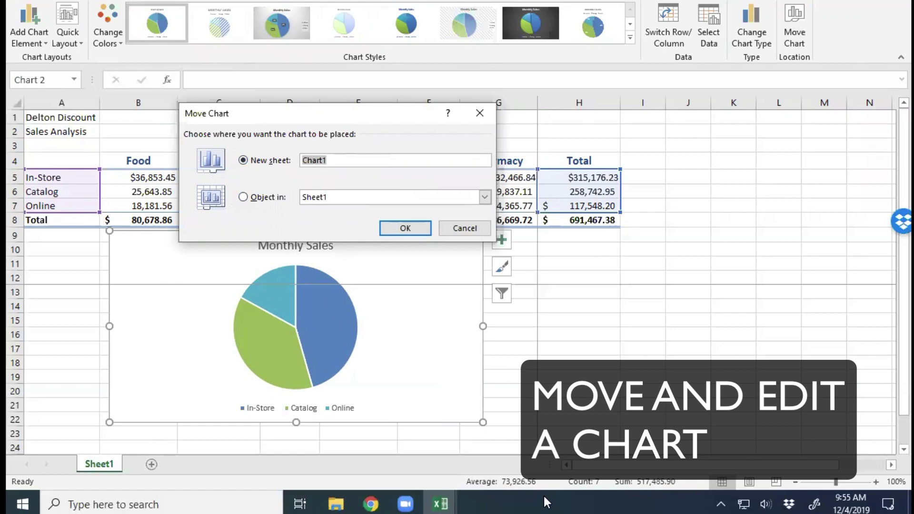
type("COLUMN")
left_click(387, 226)
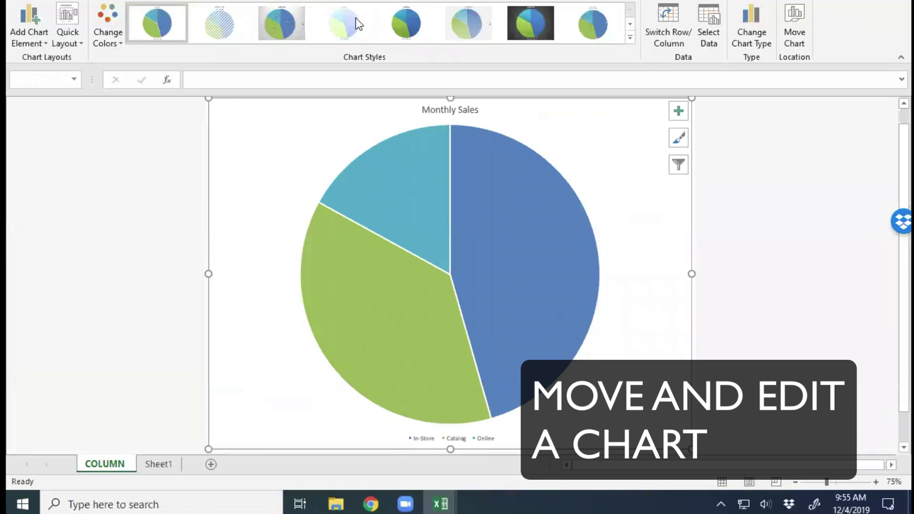
Step: Open the pie chart's elements list, look at the SC_EX_2-2 and SC_EX_3-2 workbooks, and return to the chart in SC_EX_1-1
left_click(677, 113)
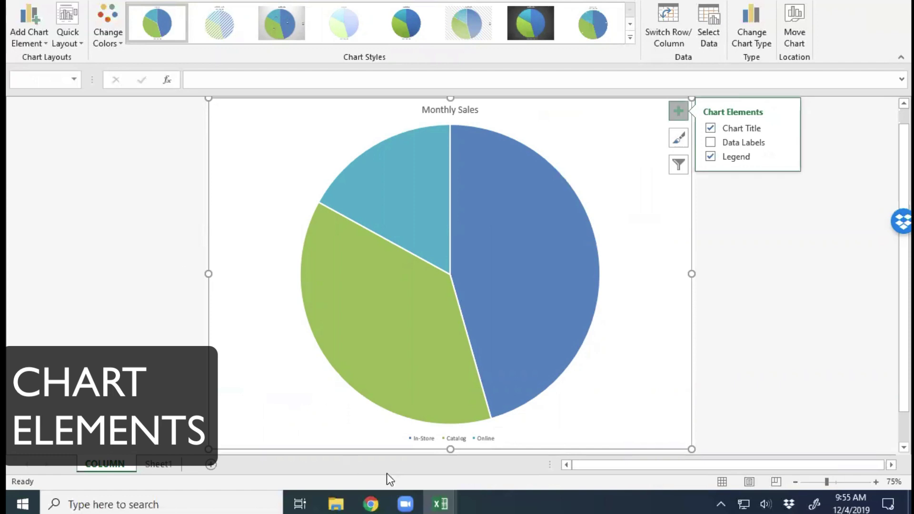
mouse_move(453, 499)
mouse_move(547, 449)
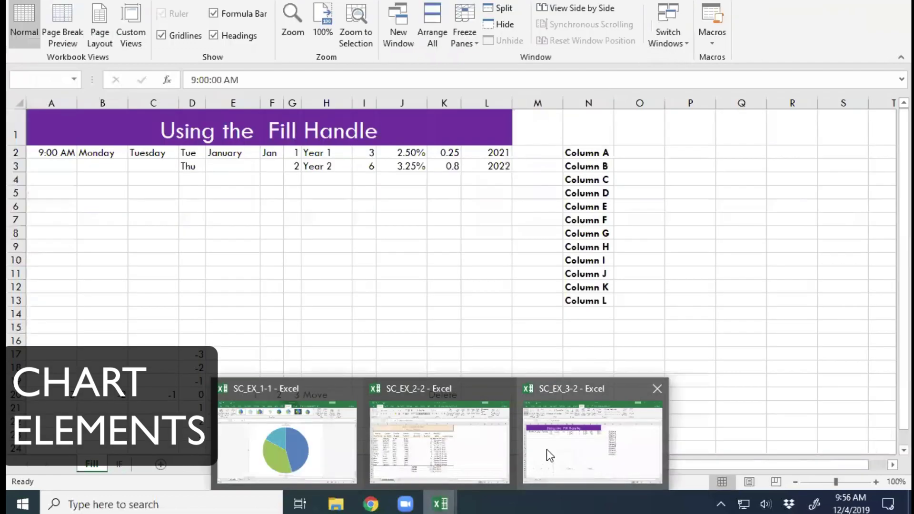
left_click(455, 445)
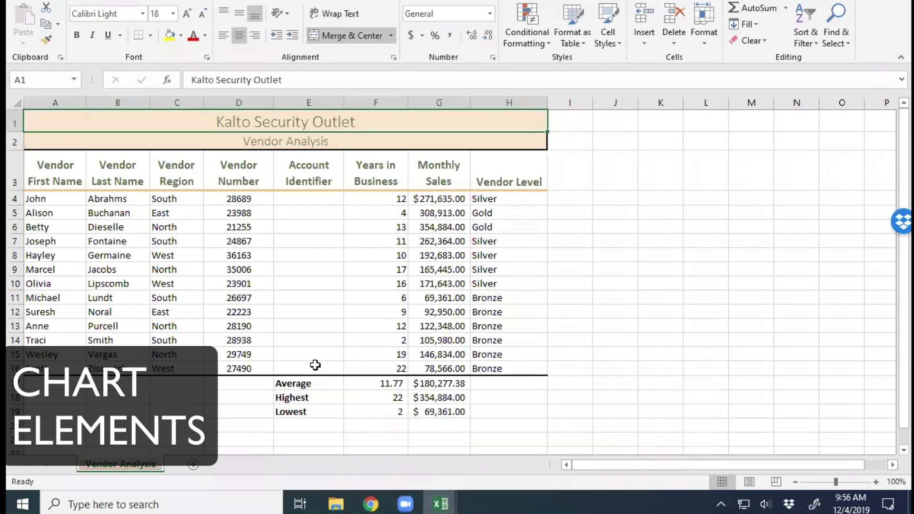
mouse_move(440, 503)
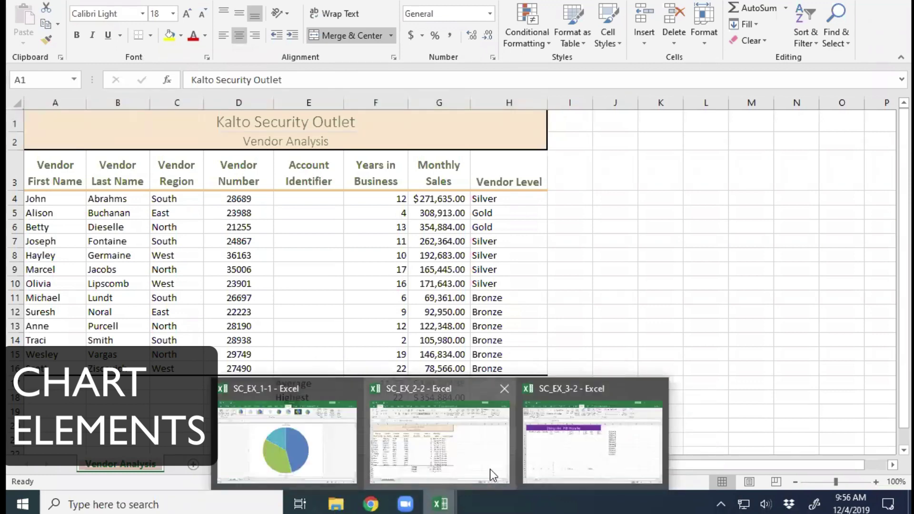
left_click(546, 458)
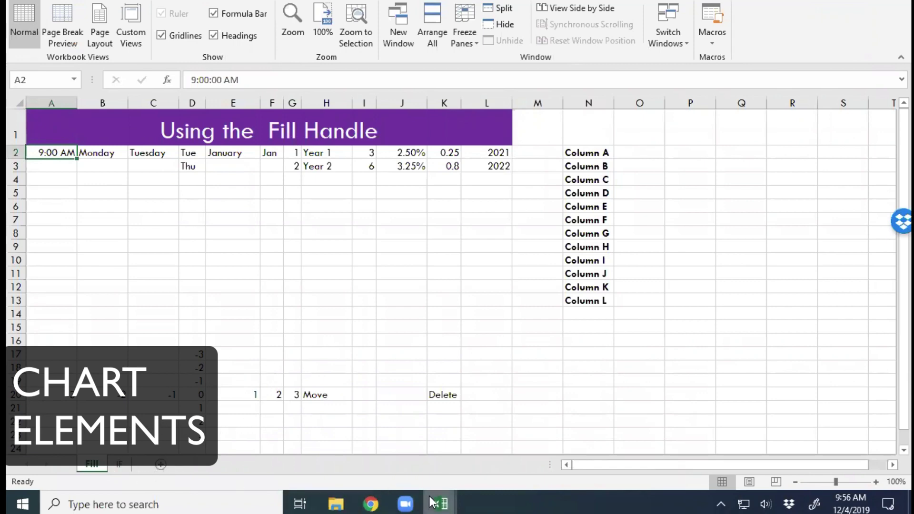
mouse_move(430, 502)
left_click(292, 449)
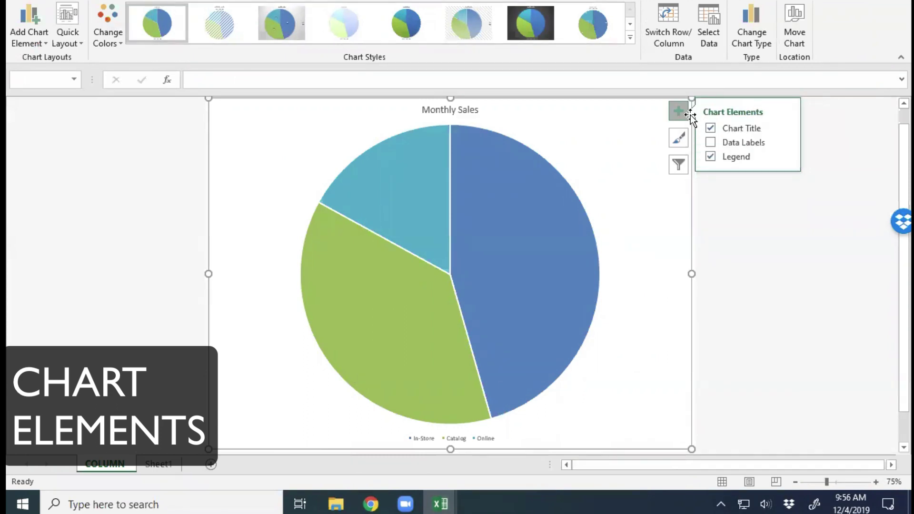
Step: Add data labels to the Monthly Sales pie chart and switch its rows and columns
left_click(711, 142)
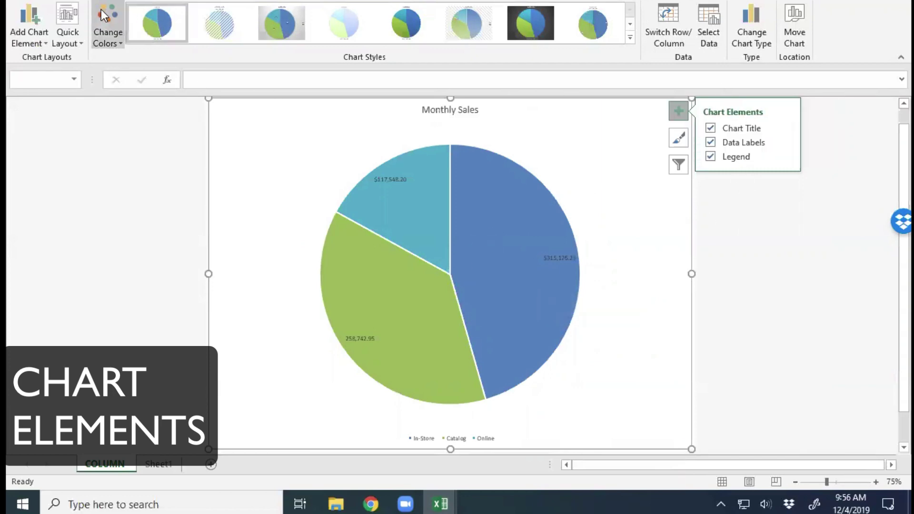
left_click(631, 38)
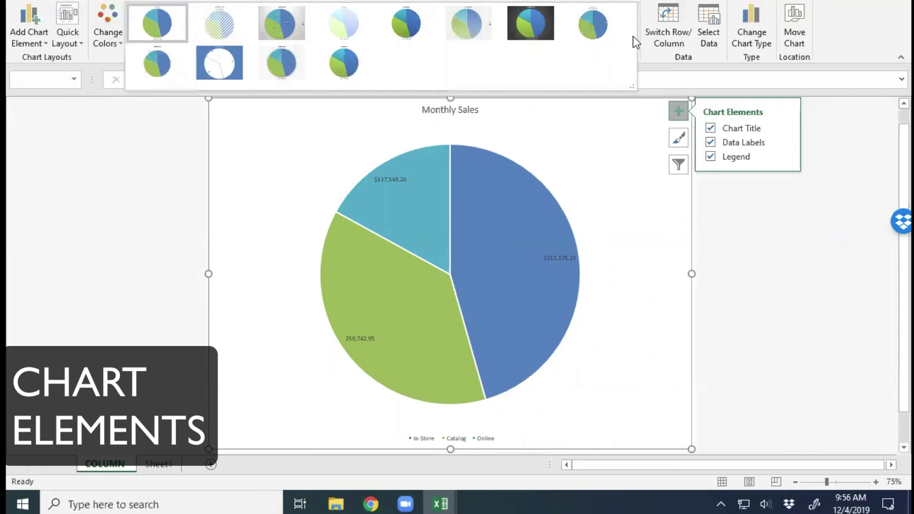
left_click(652, 11)
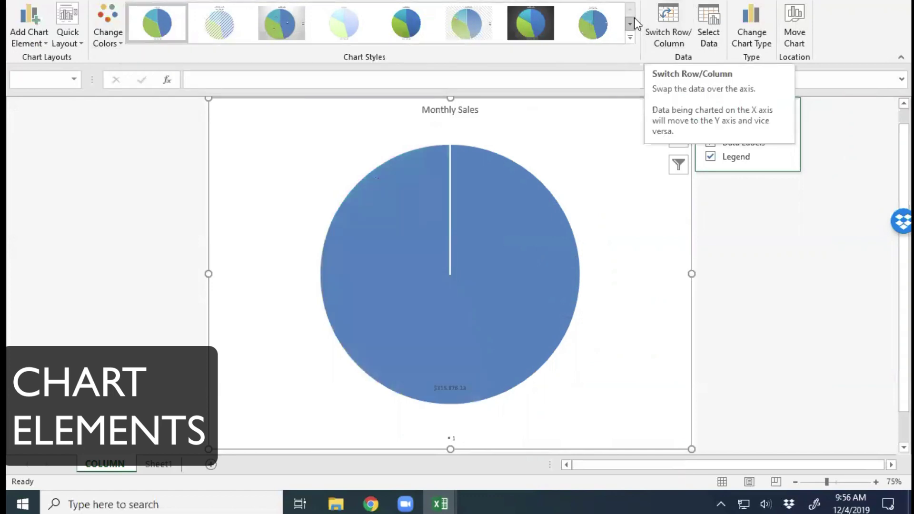
left_click(630, 37)
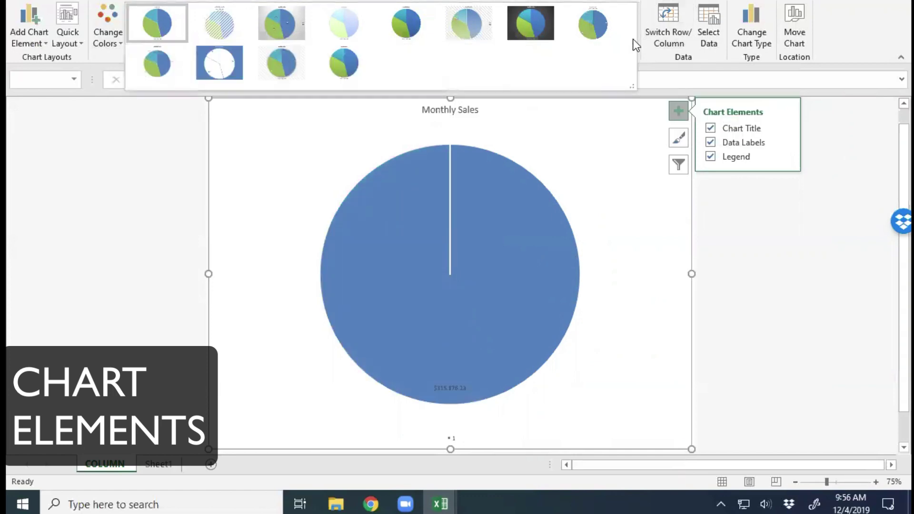
left_click(660, 56)
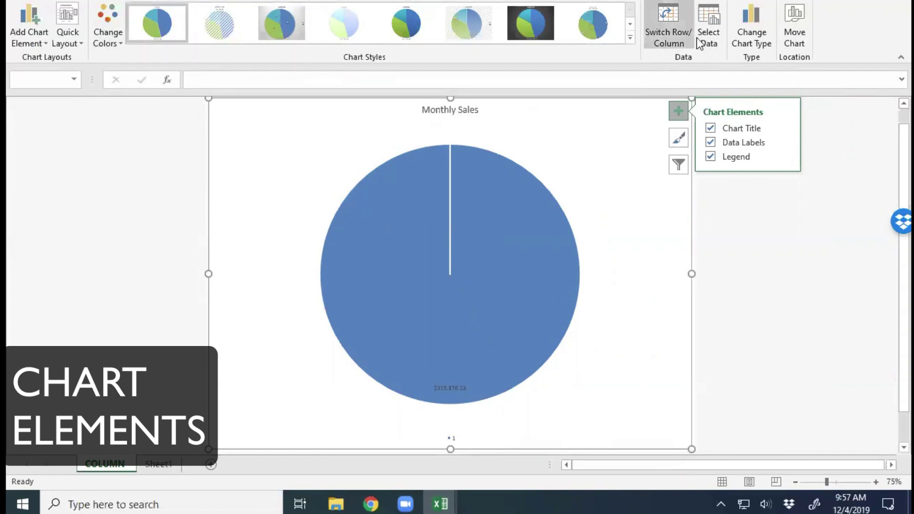
Step: Change the Monthly Sales chart type from pie to 3-D Stacked Column
left_click(759, 36)
left_click(288, 99)
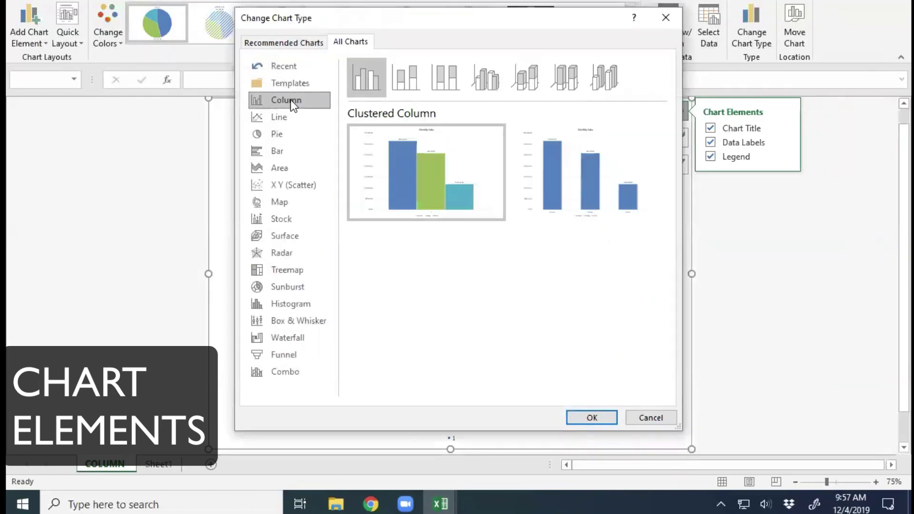
left_click(533, 79)
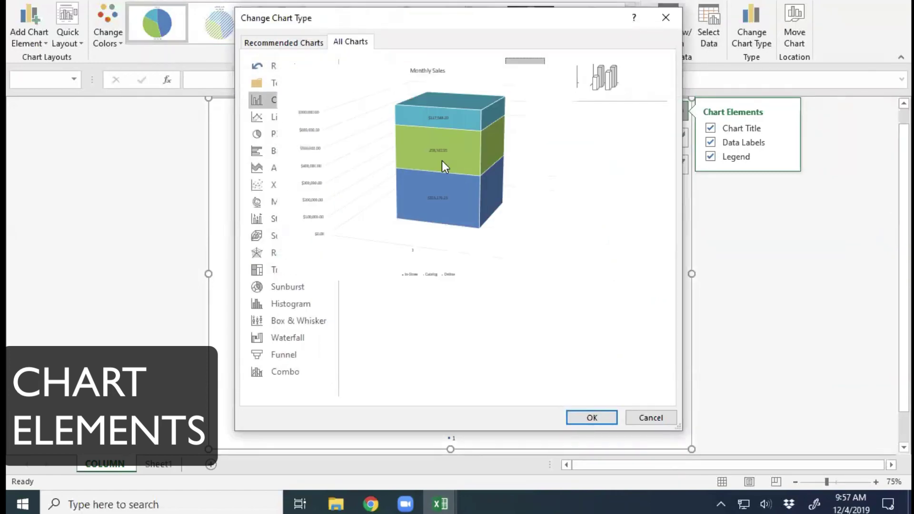
left_click(593, 418)
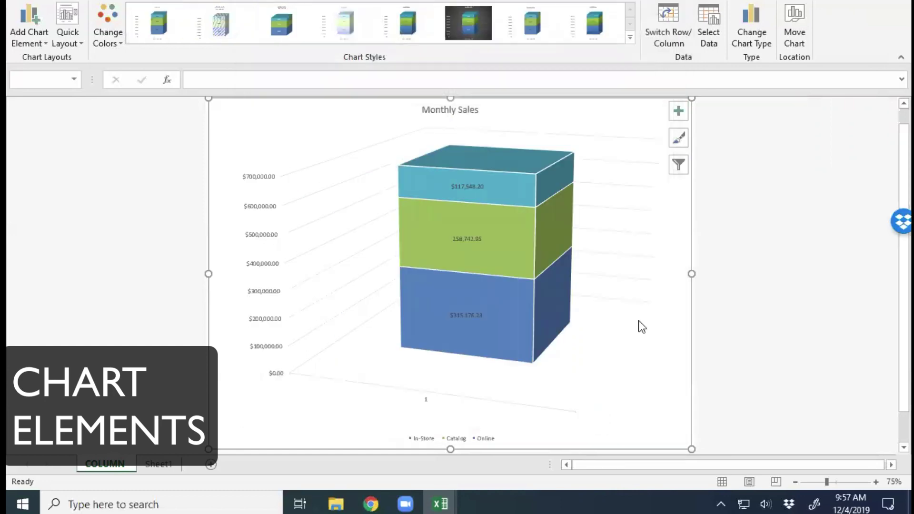
Step: Show the elements available for the stacked column chart and bring up the alignment commands for review
left_click(676, 102)
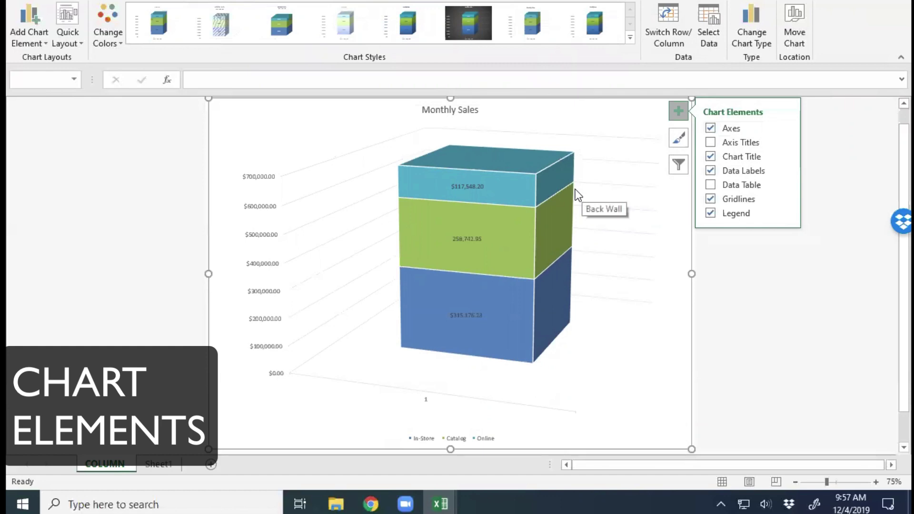
left_click(78, 1)
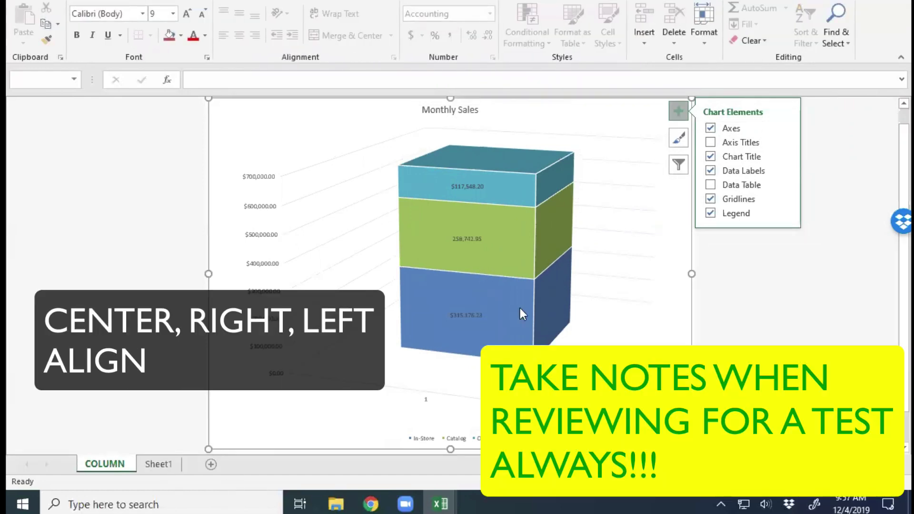
Step: On Sheet1, try center and left alignment on column E, then set it to right and middle alignment
left_click(157, 466)
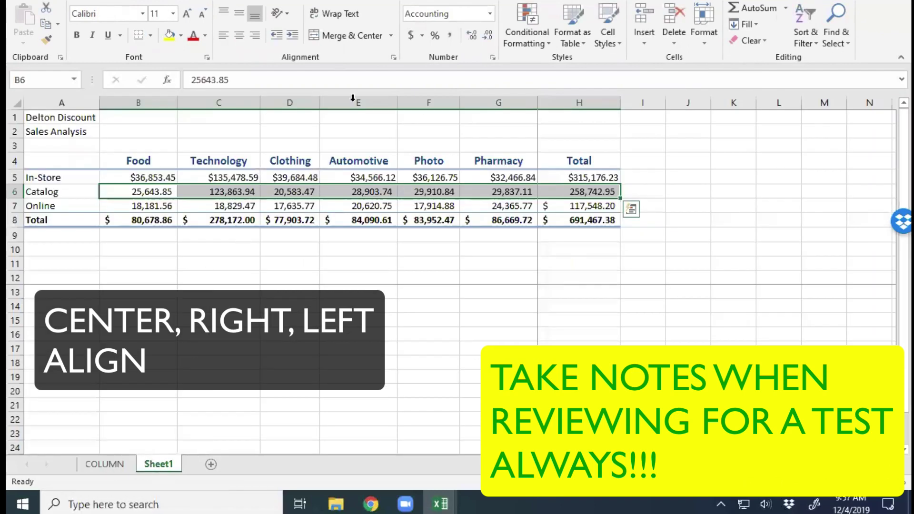
left_click(352, 102)
left_click(239, 35)
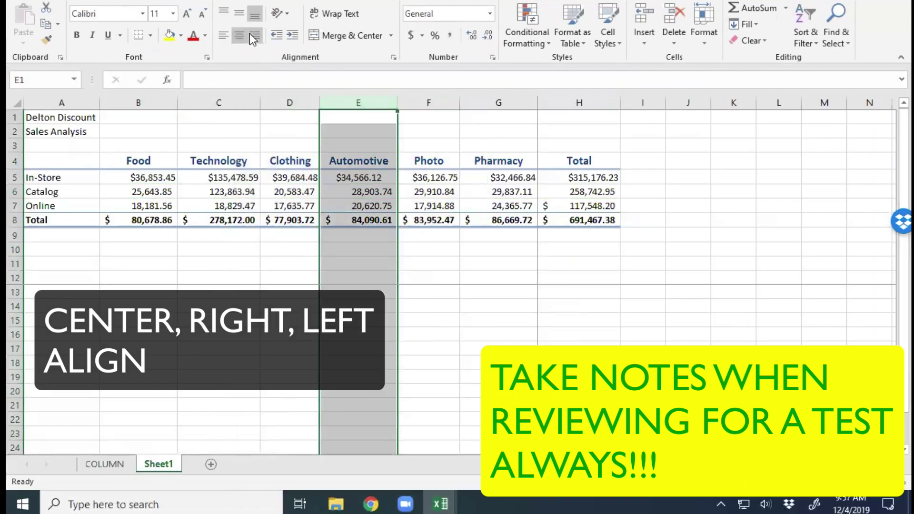
left_click(222, 37)
left_click(254, 36)
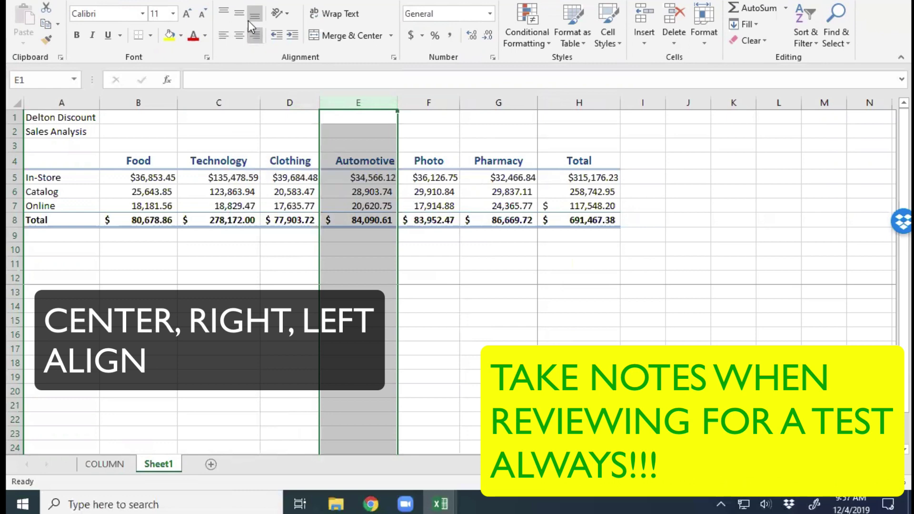
left_click(236, 15)
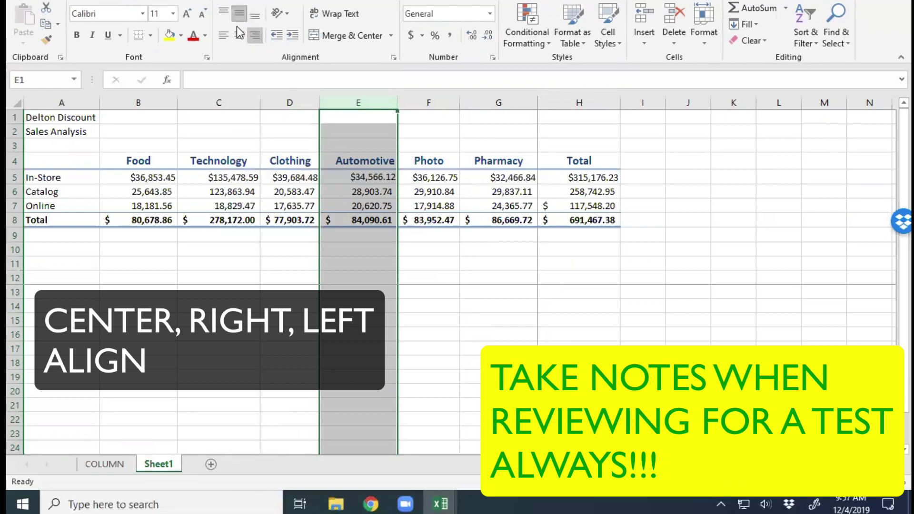
Step: Rotate the In-Store label in cell A5 upward and align it to the center and middle
left_click(58, 177)
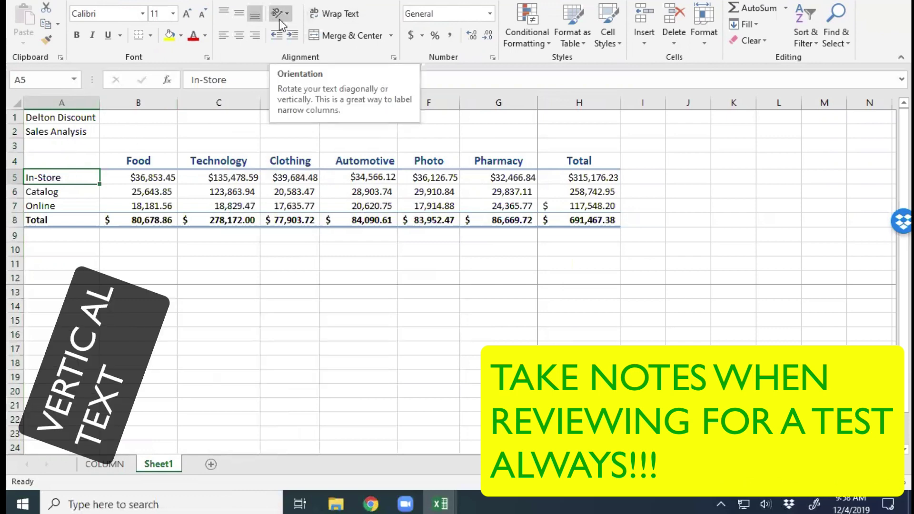
left_click(223, 35)
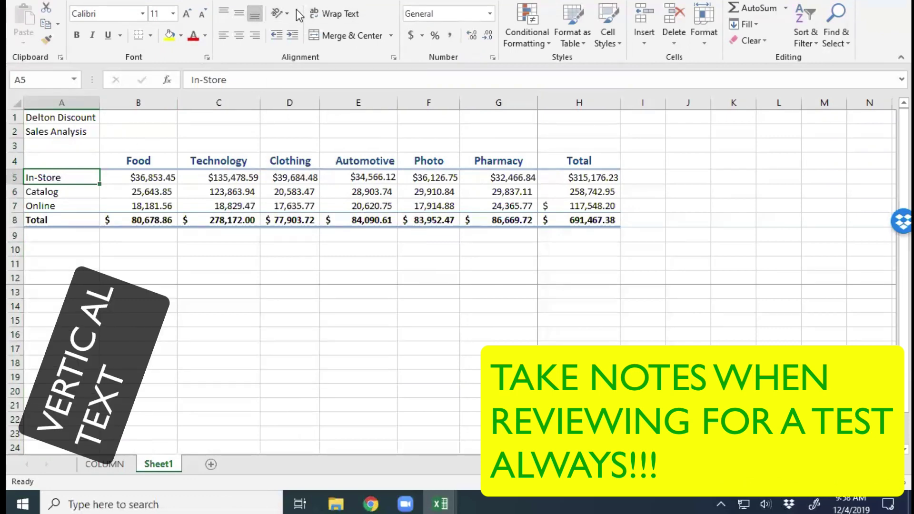
left_click(282, 13)
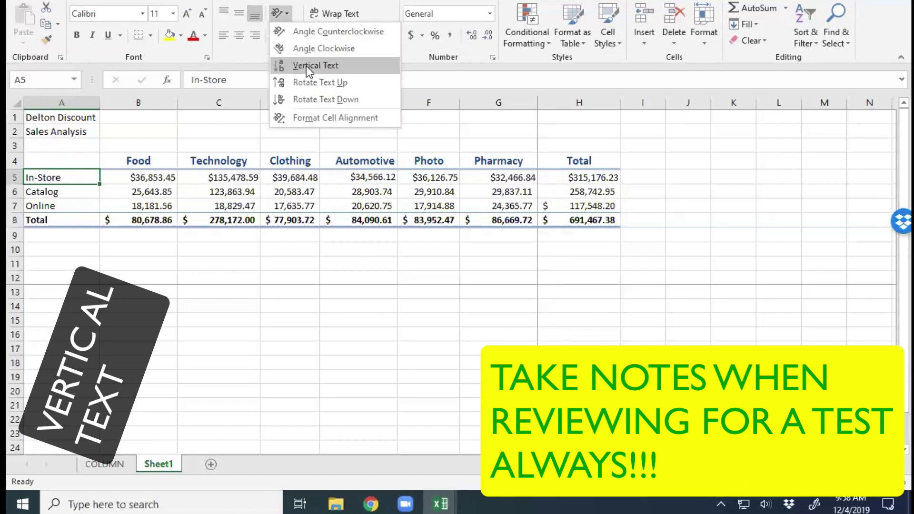
left_click(308, 82)
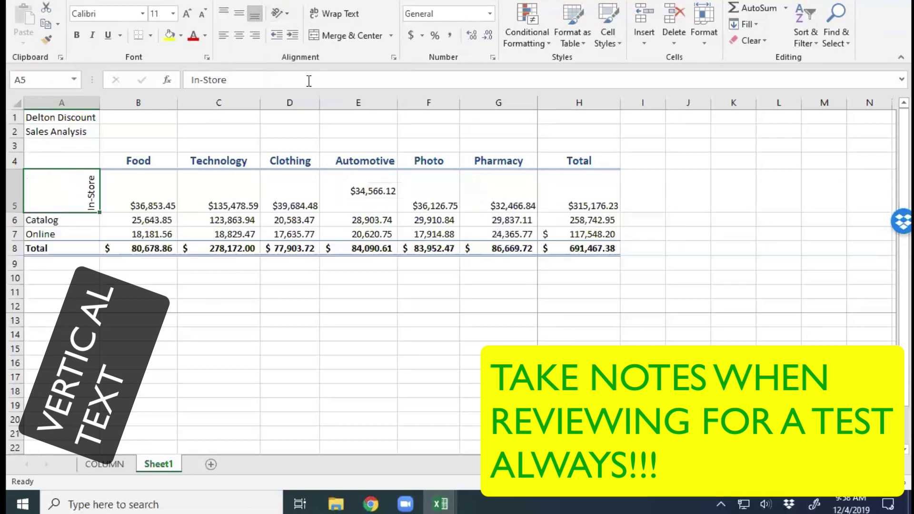
left_click(239, 35)
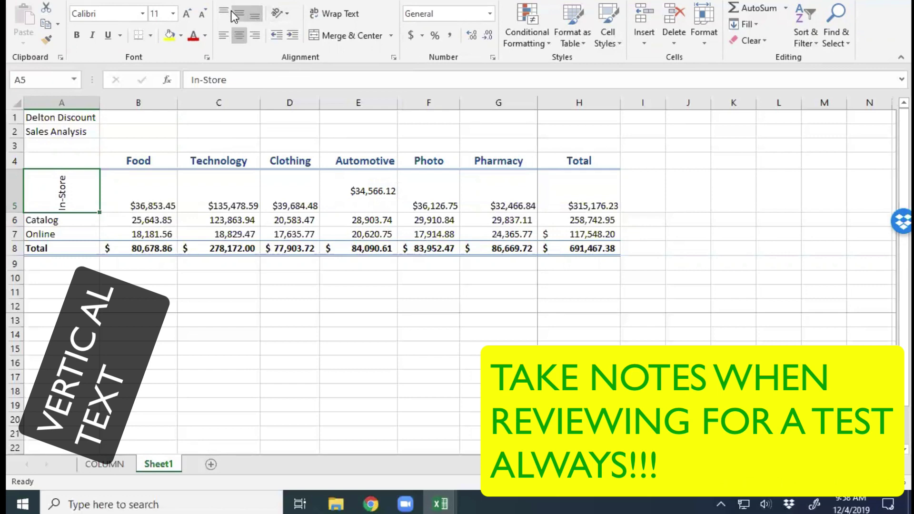
left_click(233, 12)
Step: Bring up the gallery of available cell styles for review and close it without applying one
left_click(615, 38)
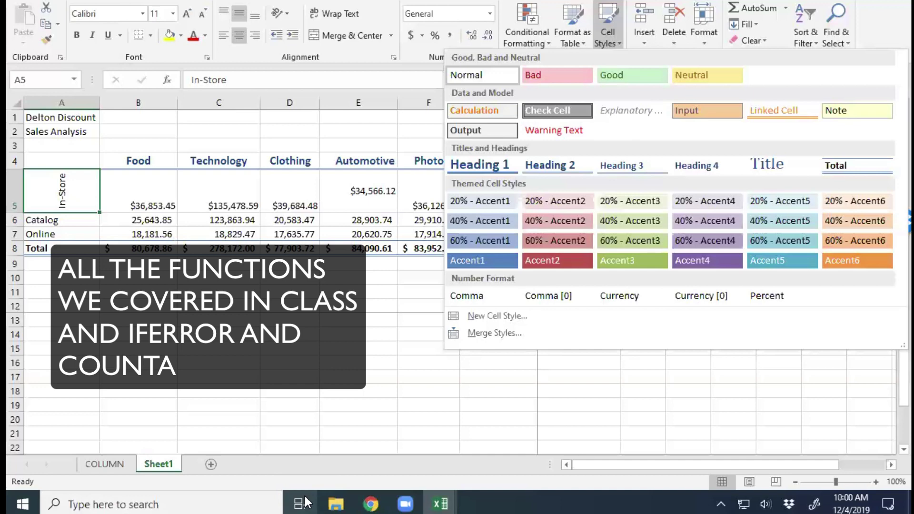
left_click(274, 296)
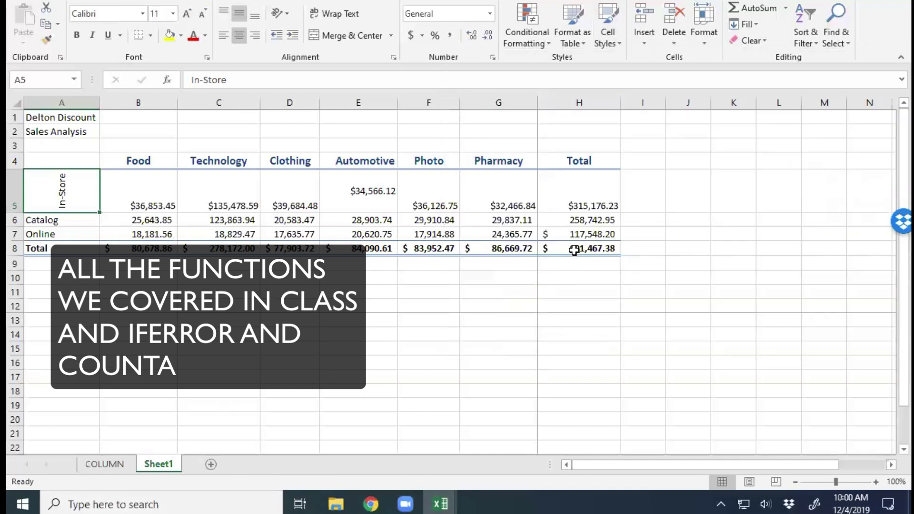
Step: Enter the formula =IFERROR(H8,SCABBYEARS) in cell H9 beneath the grand total
left_click(574, 266)
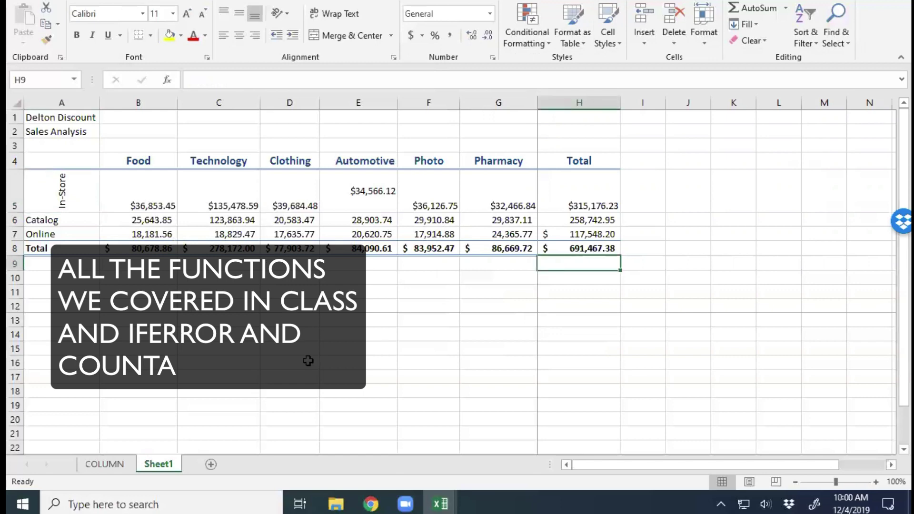
type("=IFERROR")
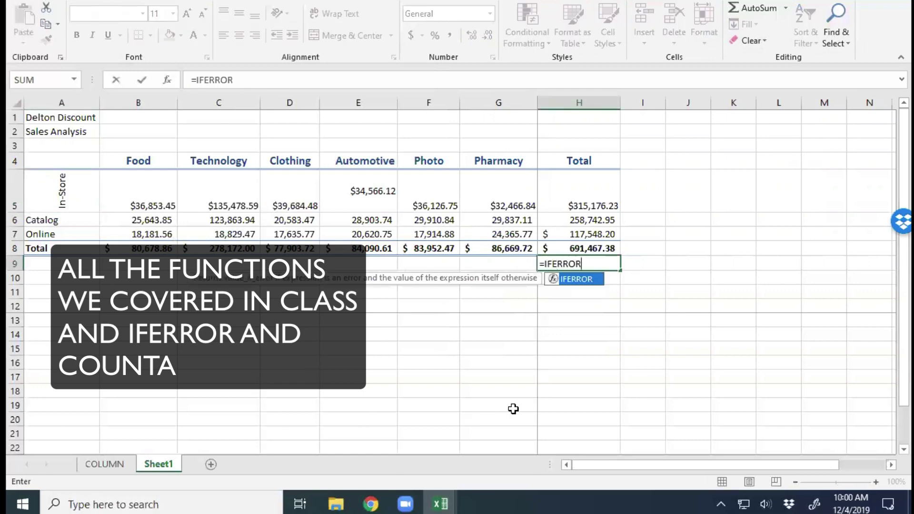
type("(")
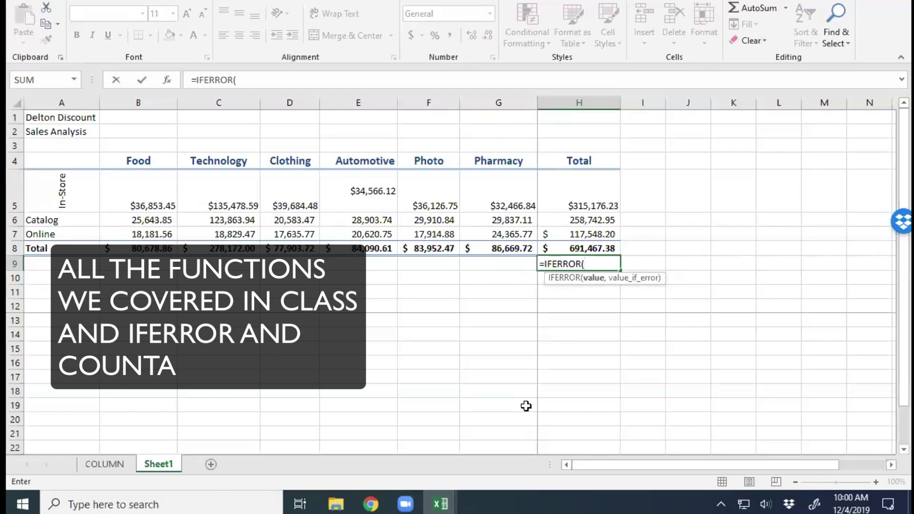
left_click(575, 246)
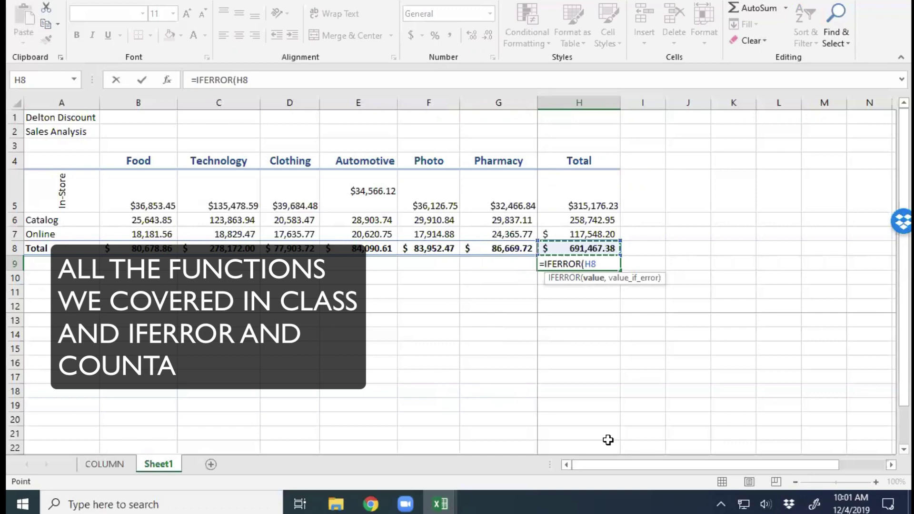
type(",")
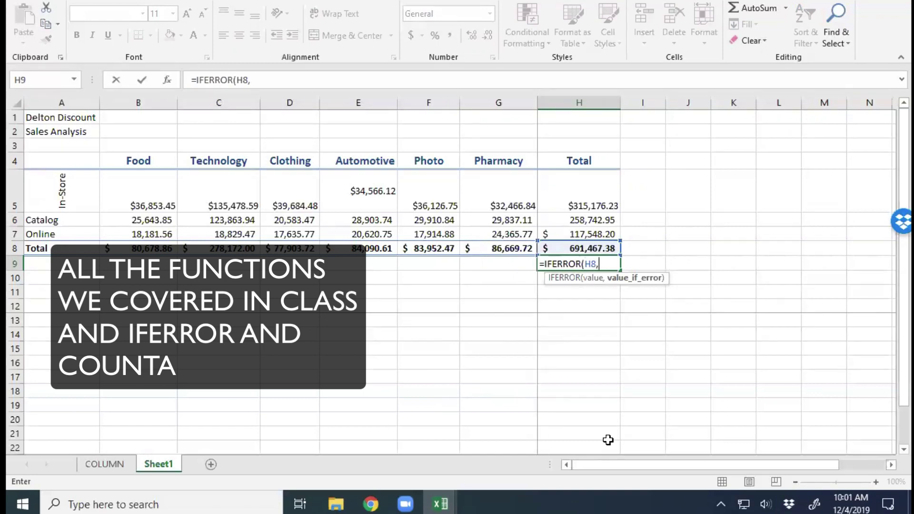
type("SCABBYE")
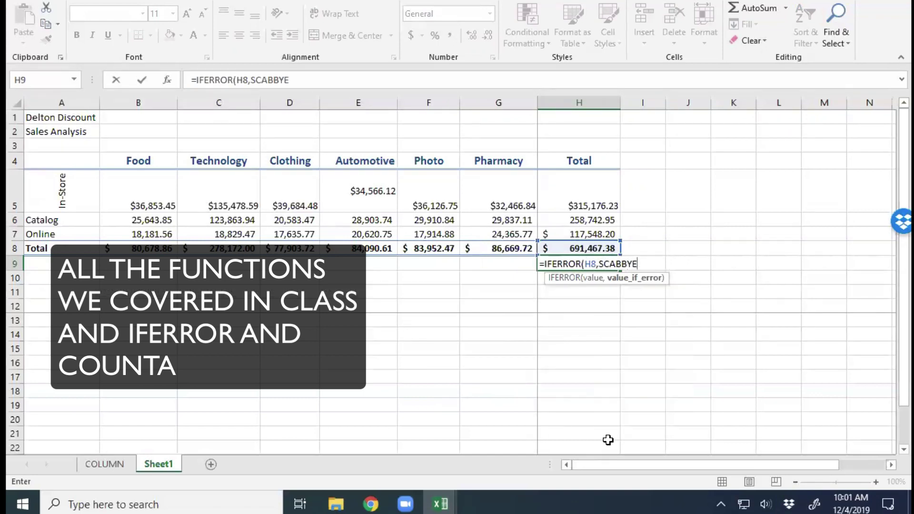
type("ARS")
key("Return")
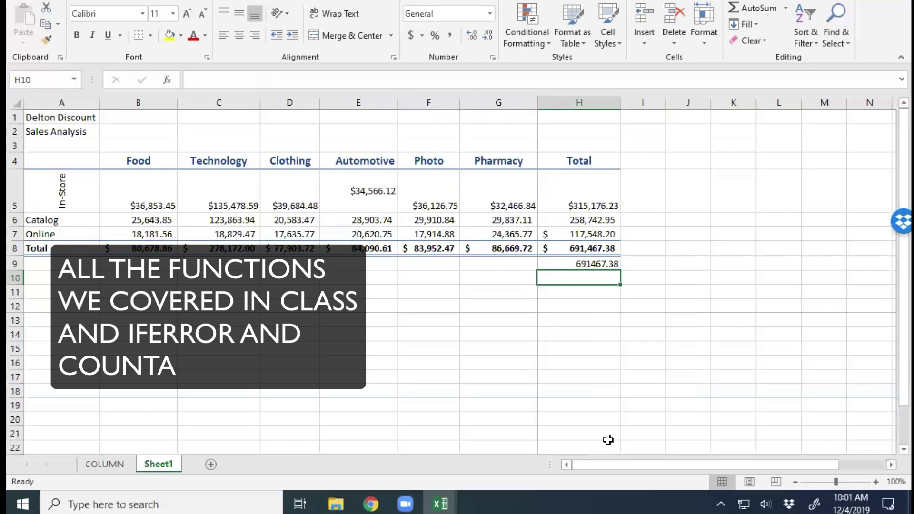
Step: Try to force a division error by entering 15/0 in the In-Store total cell H5
key("Page_Down")
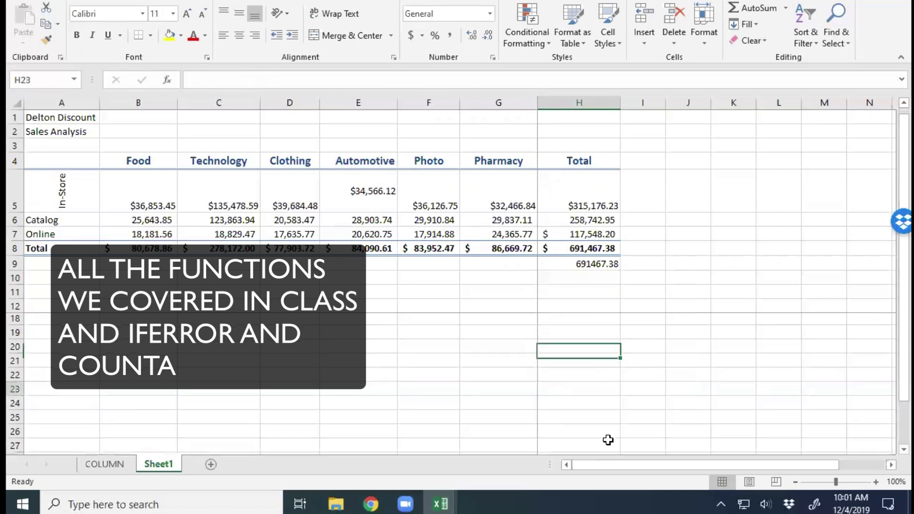
left_click(591, 263)
left_click(593, 203)
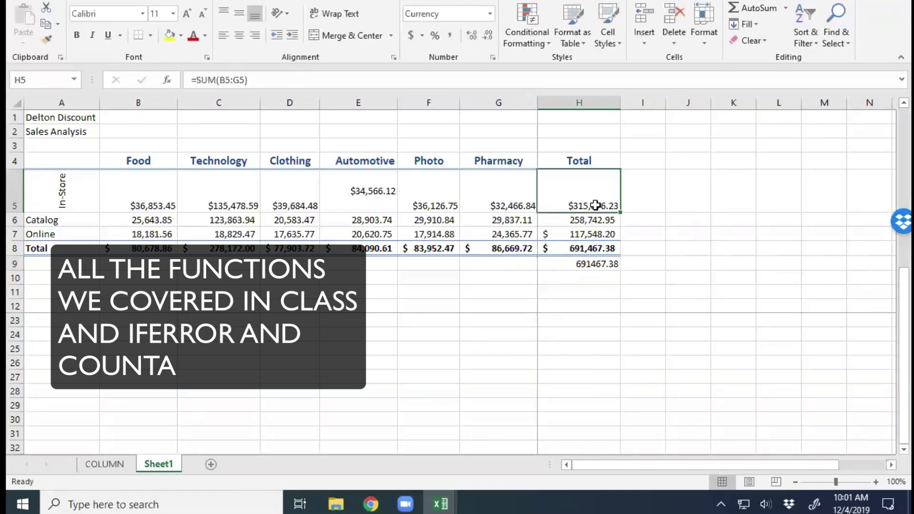
type("15")
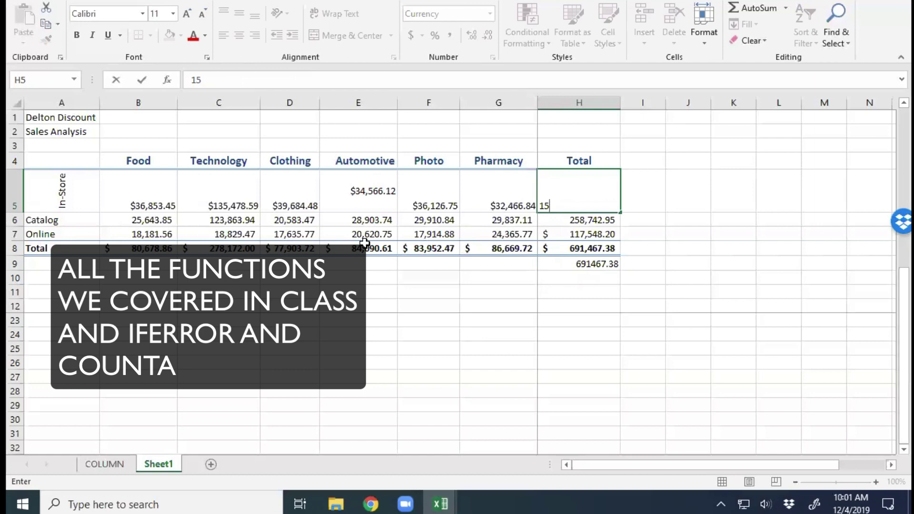
type("/0")
key("Return")
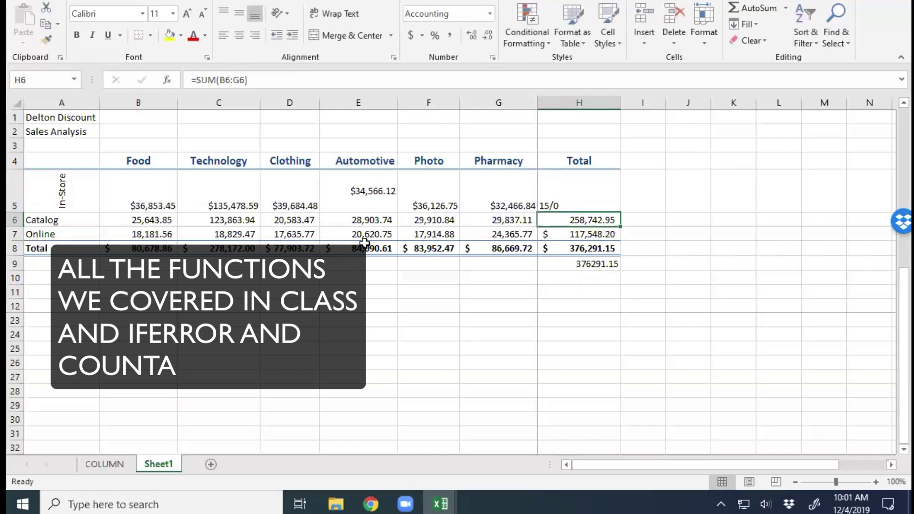
Step: Replace the content of cell H5 with the formula =15/0
left_click(583, 205)
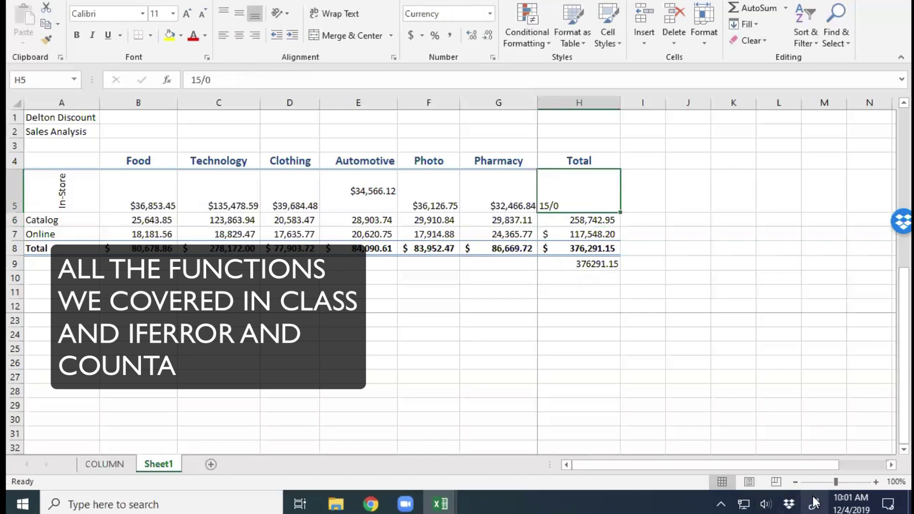
type("=")
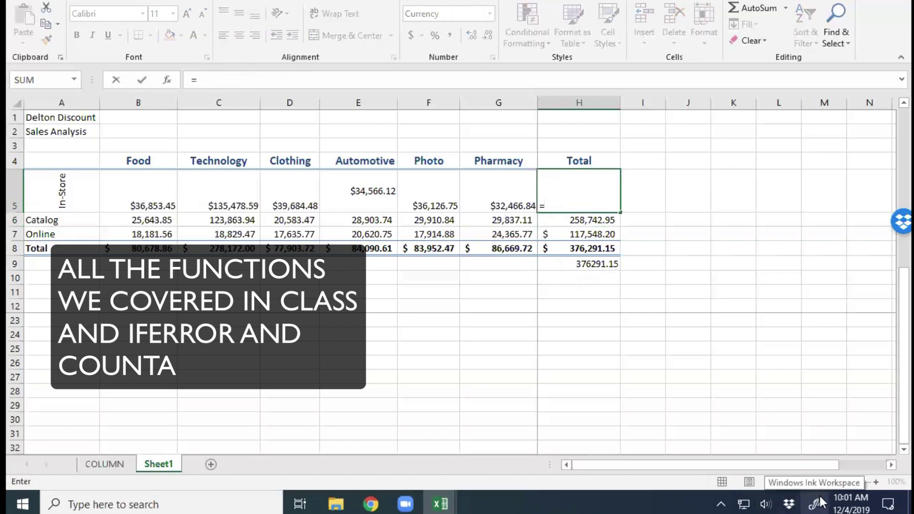
type("15/0")
key("Return")
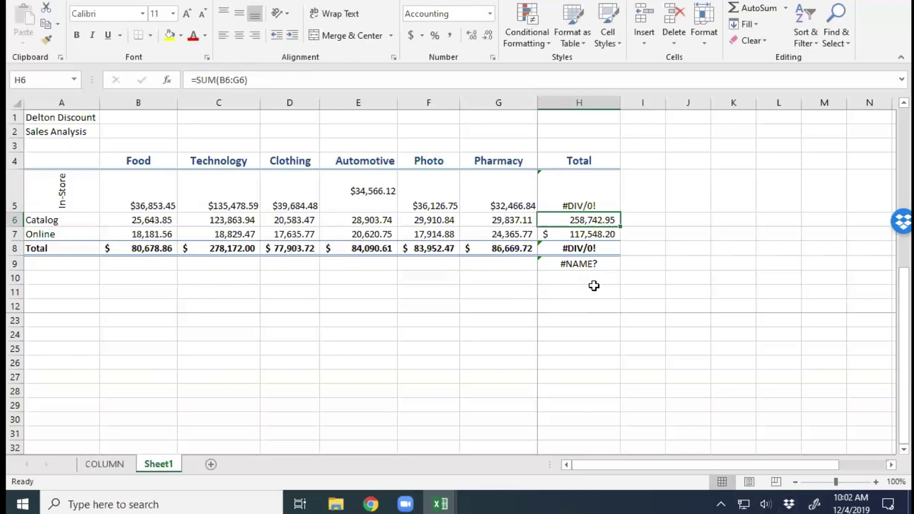
Step: Edit the IFERROR formula in H9 so that SCABBYEARS is enclosed in quotation marks as text
left_click(575, 265)
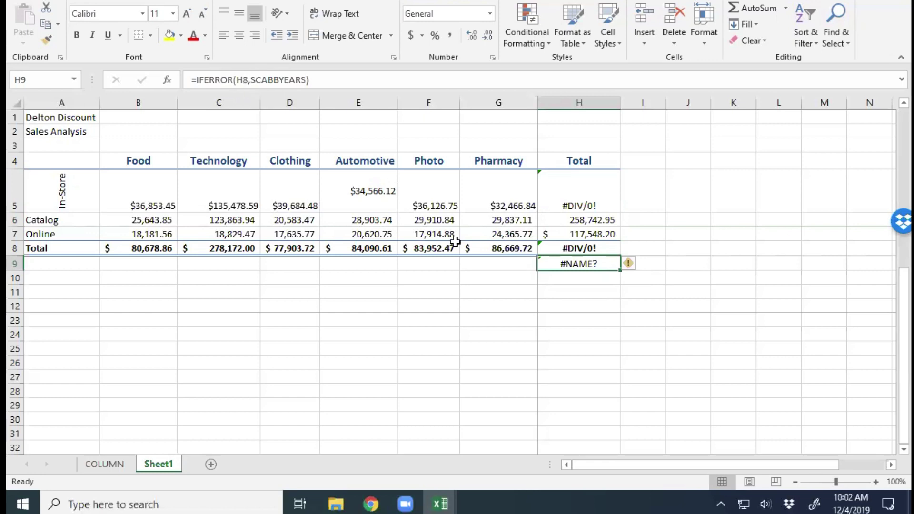
left_click(712, 265)
left_click(609, 263)
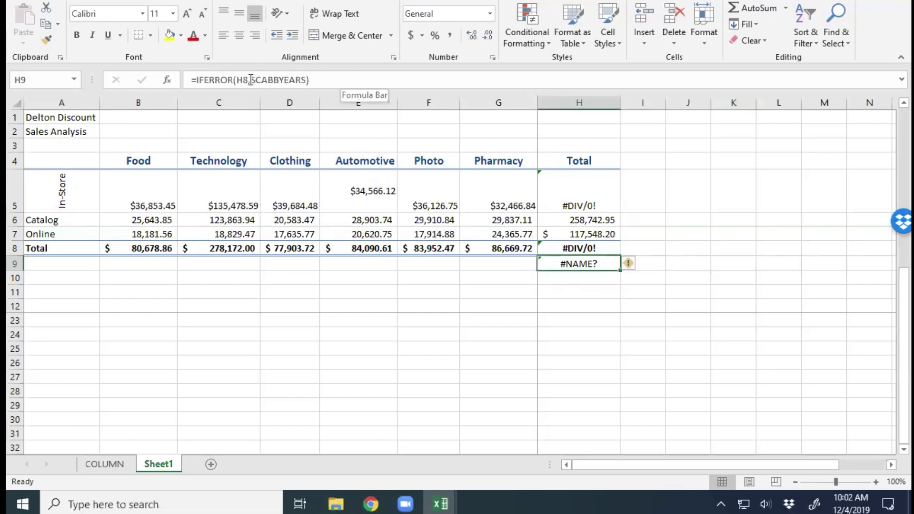
left_click(307, 79)
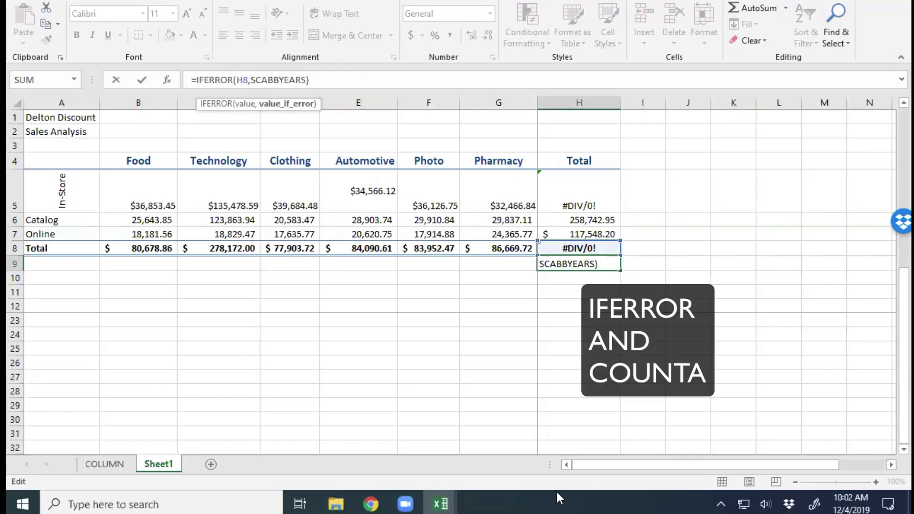
type("\"")
key("Left")
key("Left")
key("Left")
key("Left")
key("Left")
key("Left")
key("Left")
key("Left")
key("Left")
key("Left")
key("Left")
type("\"")
key("Return")
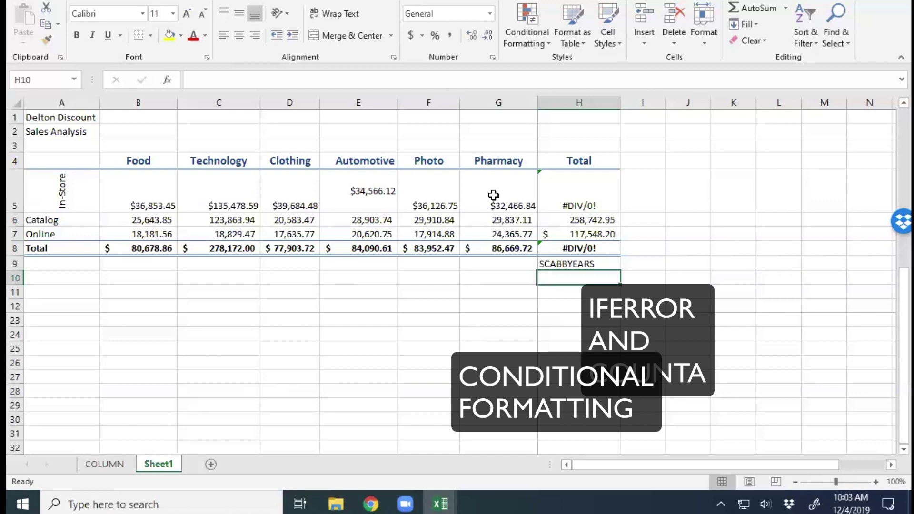
Step: Start a Greater Than conditional formatting rule for the Pharmacy values in G5:G7 with a threshold of 300000
left_click_drag(496, 200, 495, 234)
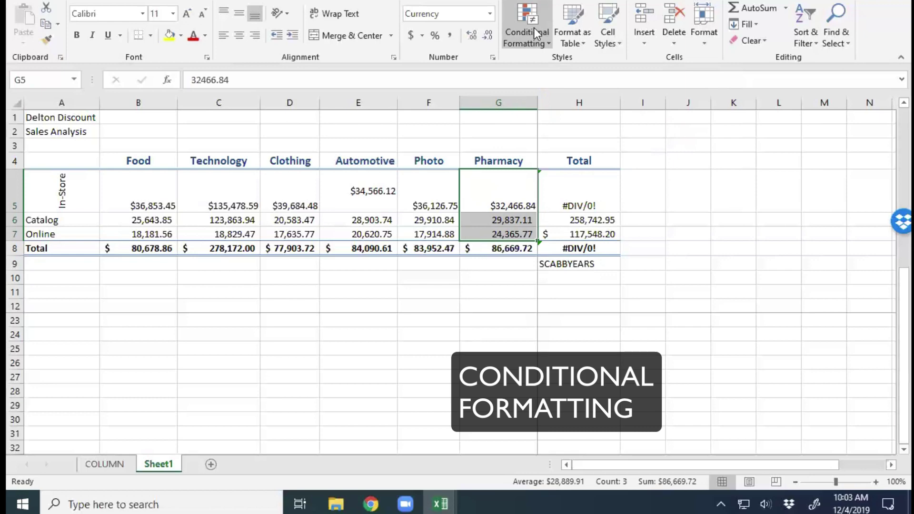
left_click(533, 28)
mouse_move(546, 69)
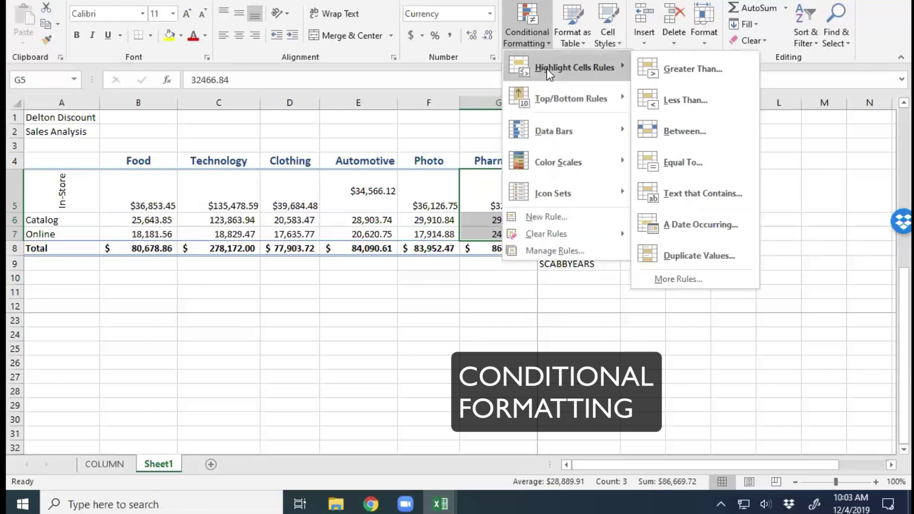
left_click(660, 67)
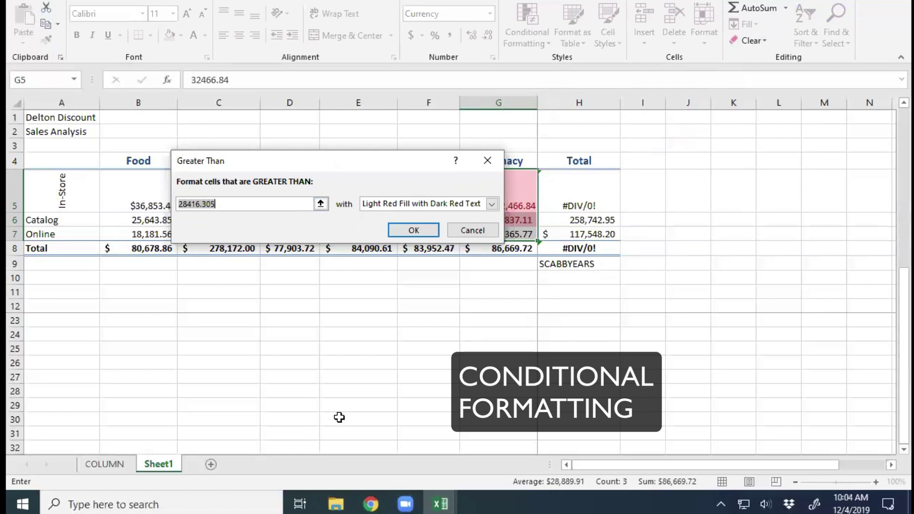
left_click_drag(335, 153, 288, 335)
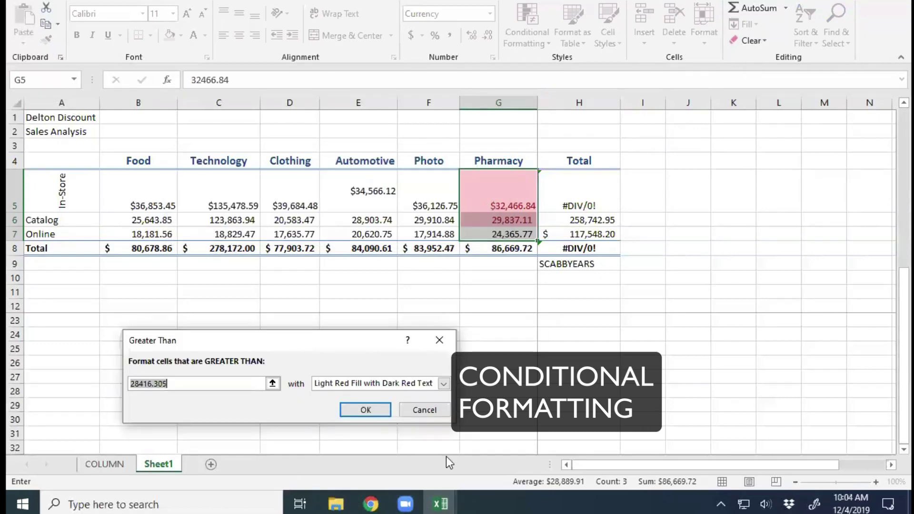
type("300000")
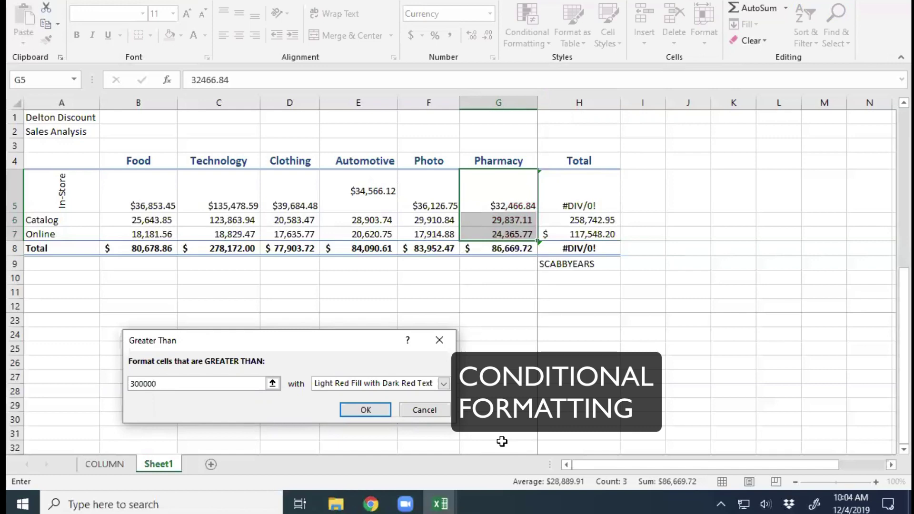
Step: Give the Greater Than rule a custom format with white font and dark olive green fill, and apply it
left_click(445, 383)
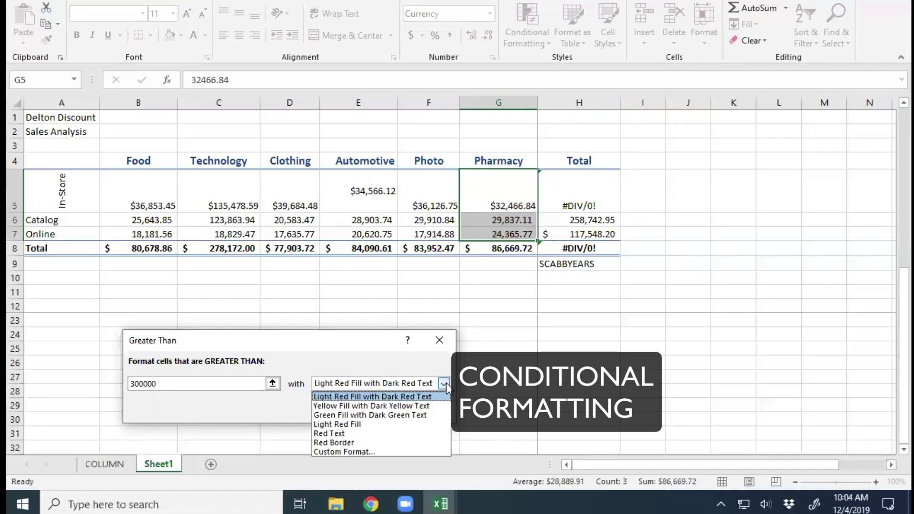
left_click(379, 452)
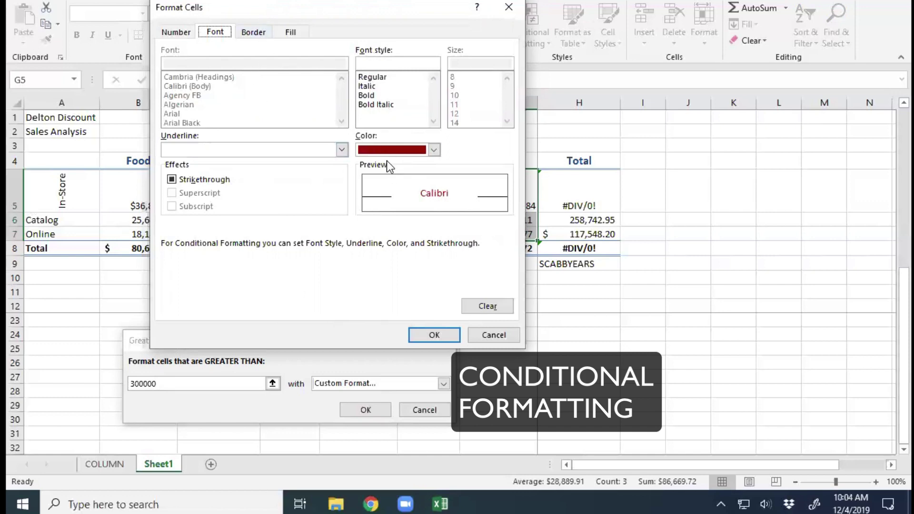
left_click(402, 151)
left_click(367, 196)
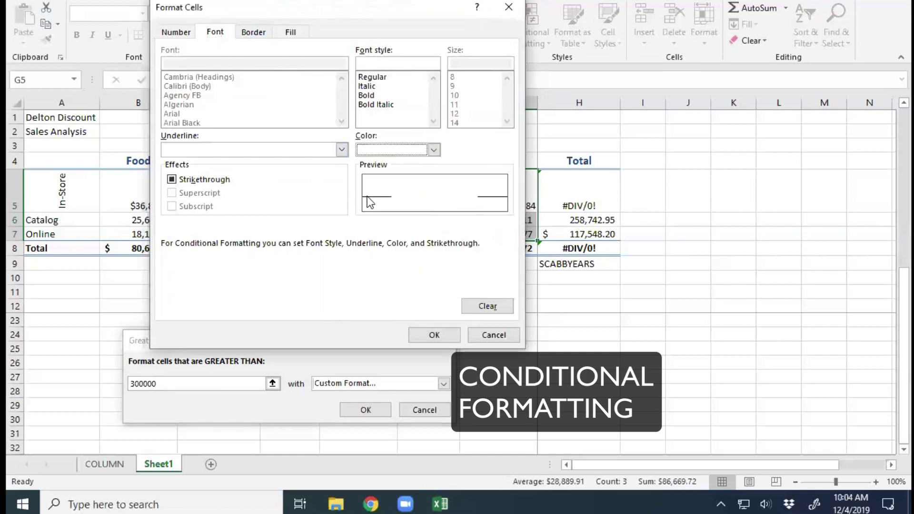
left_click(289, 32)
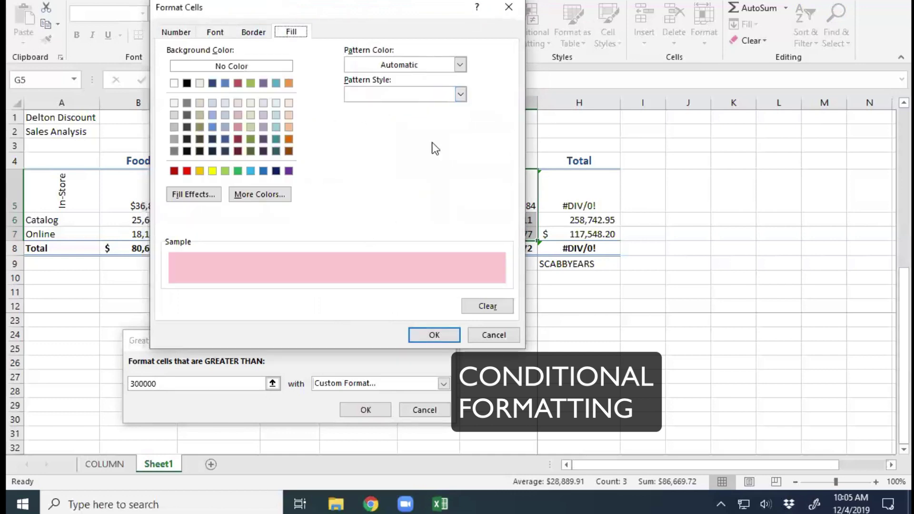
left_click(262, 139)
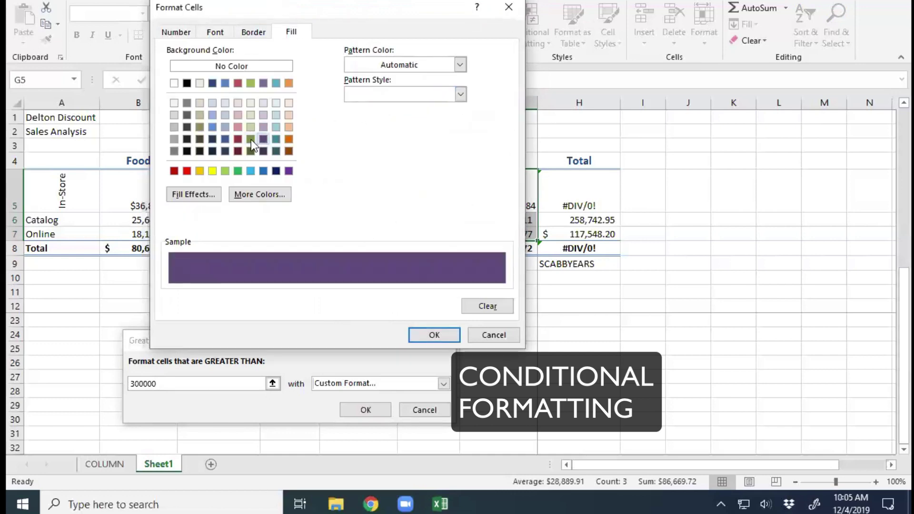
left_click(250, 139)
left_click(434, 334)
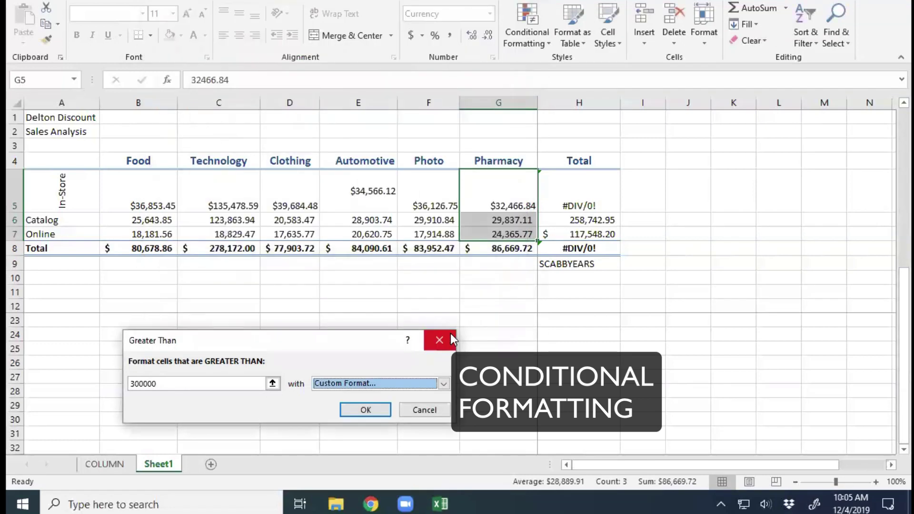
left_click(376, 411)
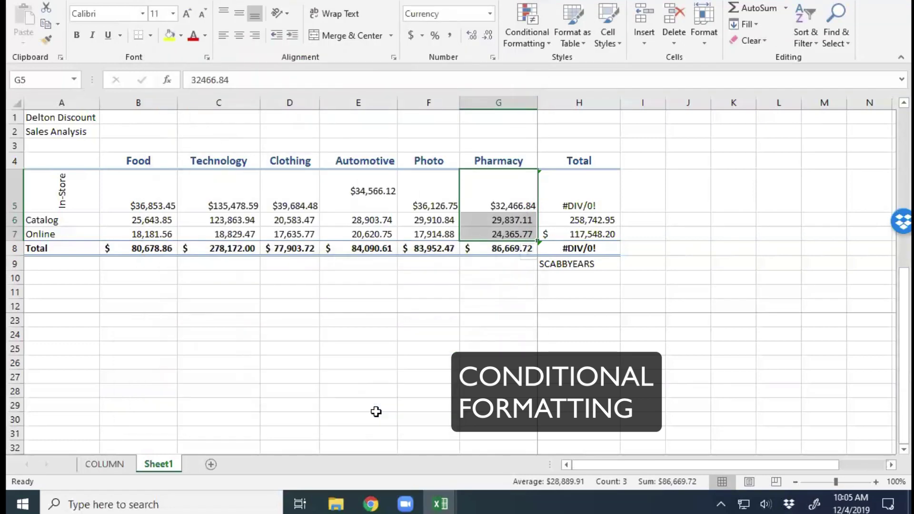
Step: Start another Greater Than conditional formatting rule for the Pharmacy values in G5:G7, with a threshold of 30000
left_click(519, 181)
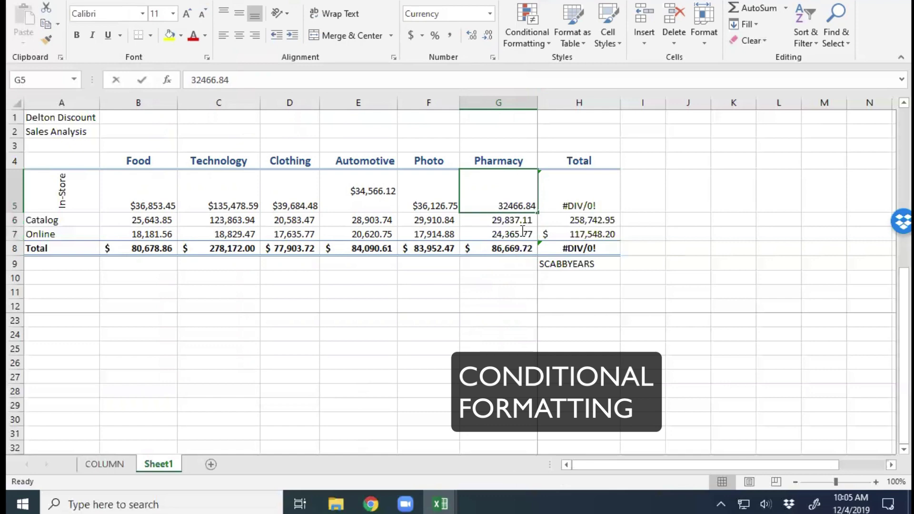
left_click(646, 151)
left_click_drag(465, 194, 482, 234)
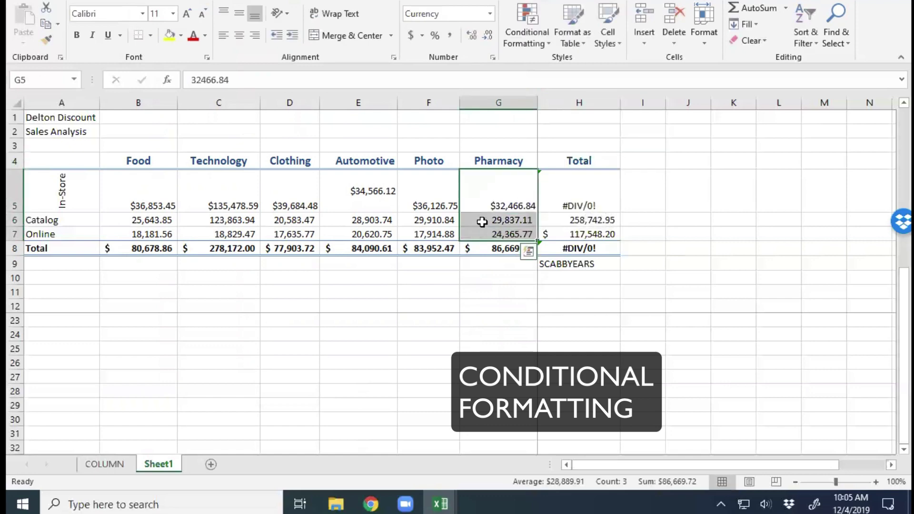
left_click(527, 28)
mouse_move(624, 66)
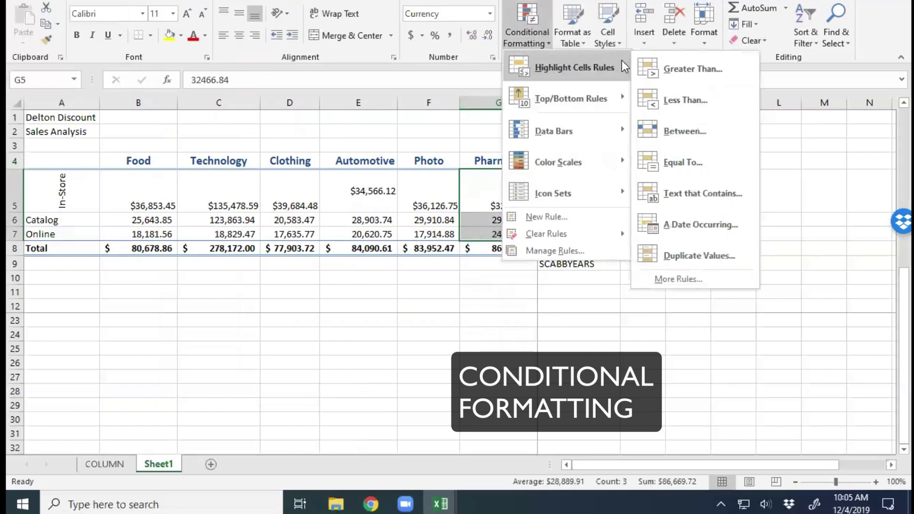
left_click(664, 68)
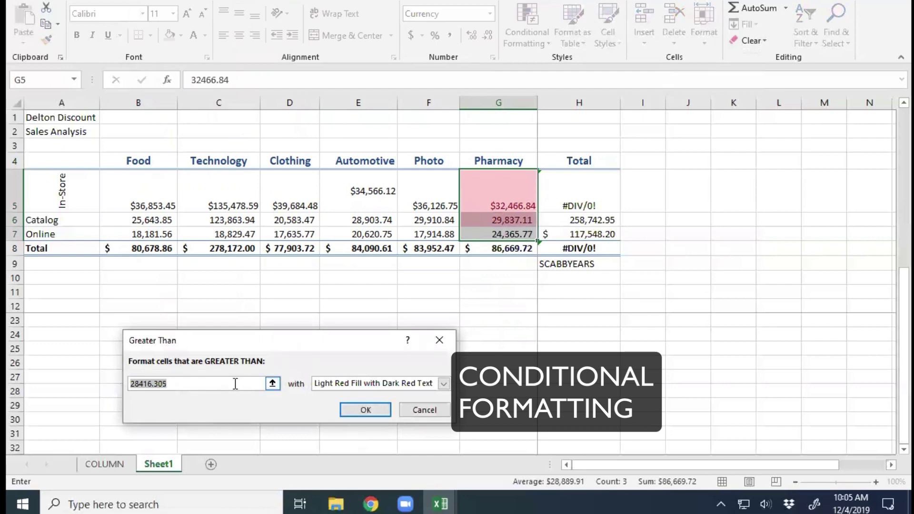
type("3")
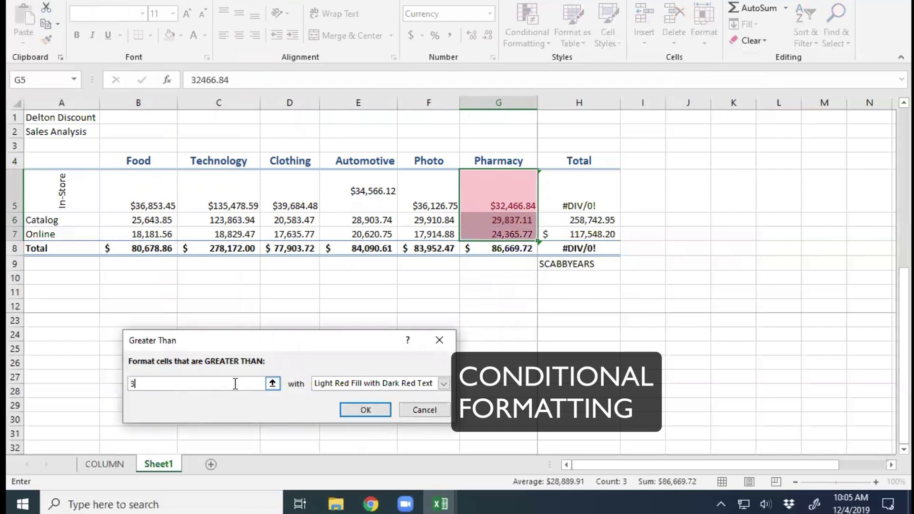
type("00000")
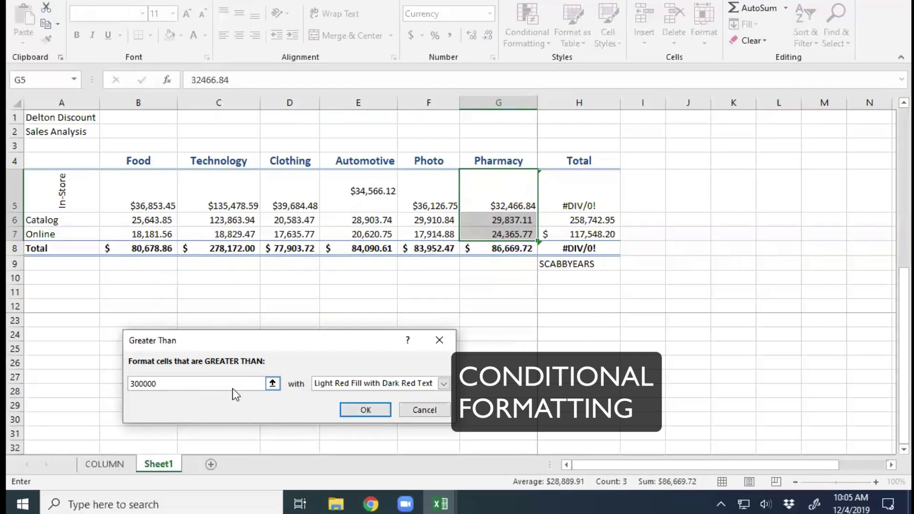
key("BackSpace")
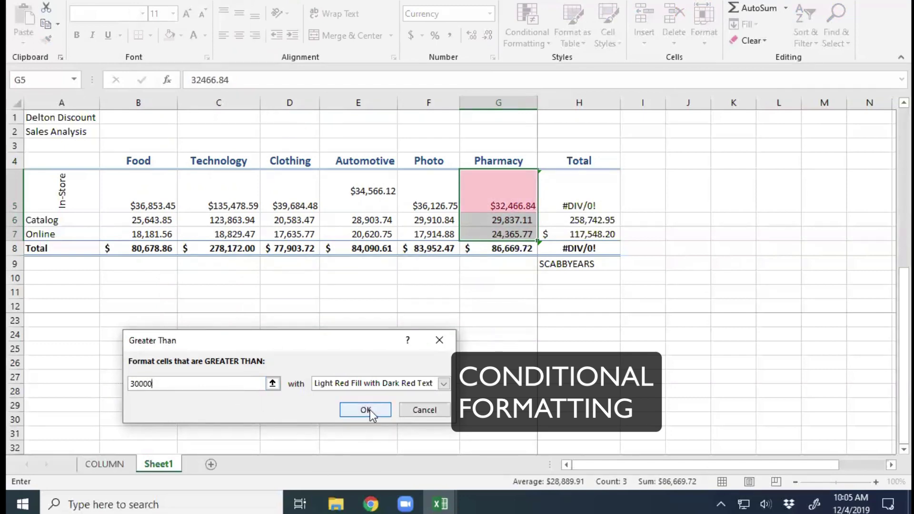
Step: Give the 30000 rule a custom format with yellow fill and apply it to the Pharmacy values
left_click(444, 383)
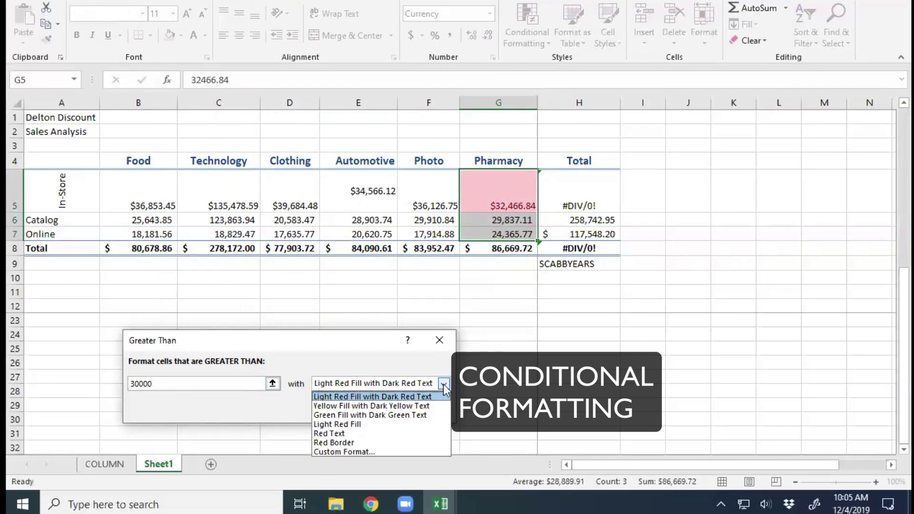
left_click(393, 450)
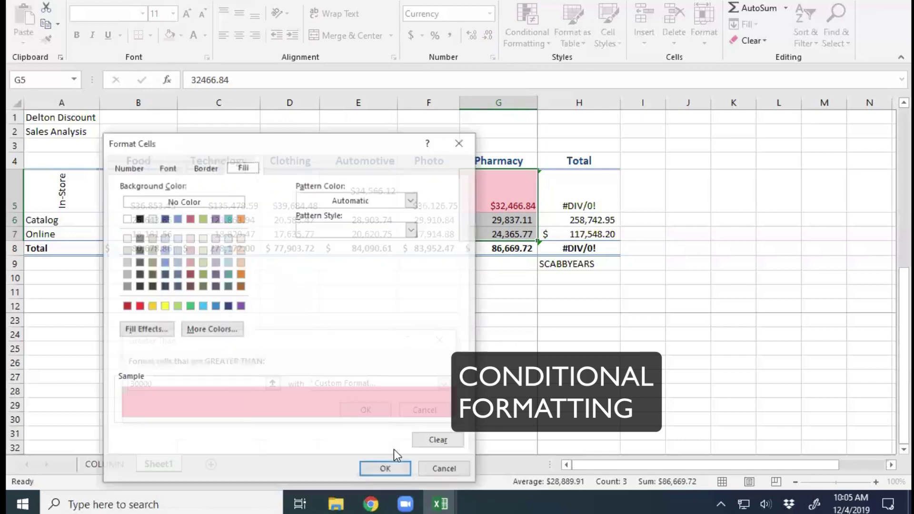
left_click(165, 305)
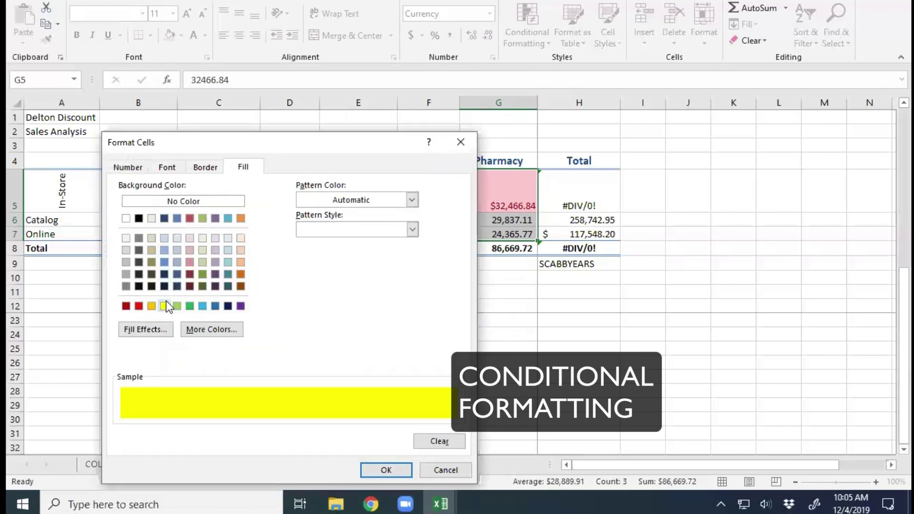
left_click(385, 469)
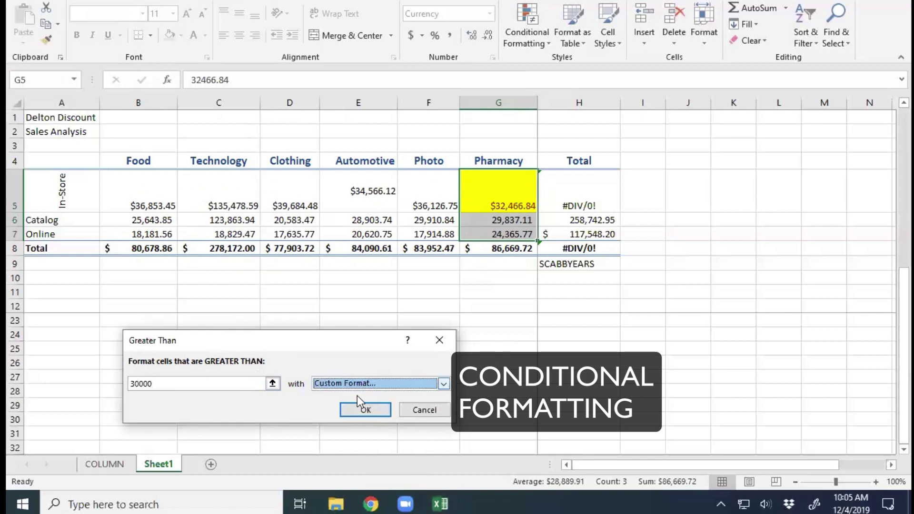
left_click(369, 409)
left_click(446, 339)
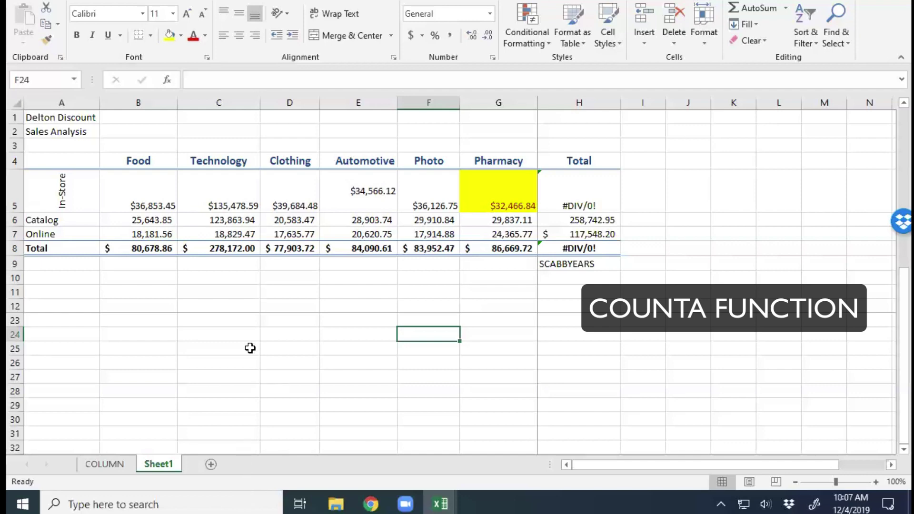
Step: Enter the formula =COUNTA(B5:D7) in cell C11 below the sales table
left_click(241, 292)
mouse_move(446, 502)
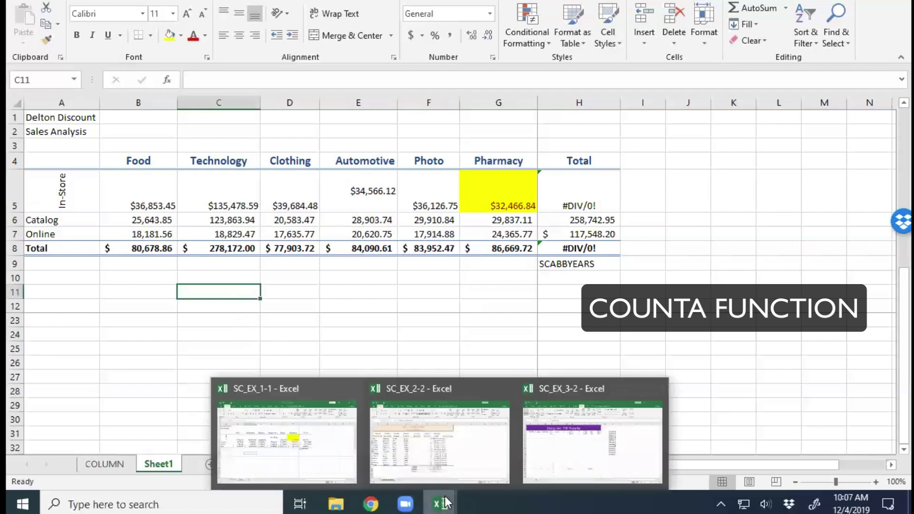
type("=")
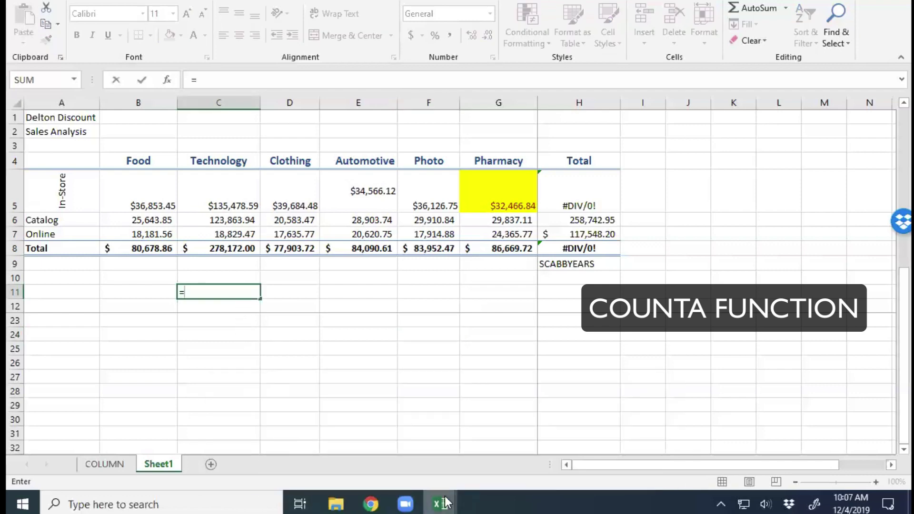
type("COUNTA(")
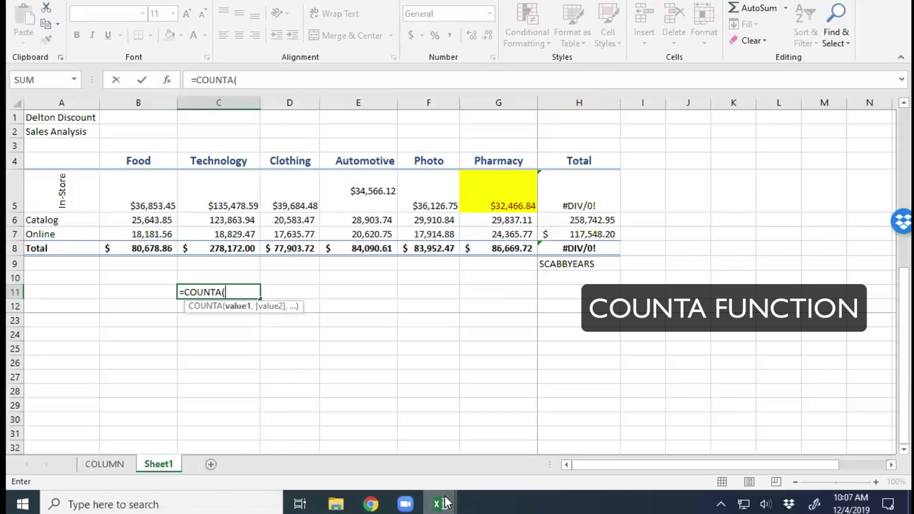
left_click(446, 502)
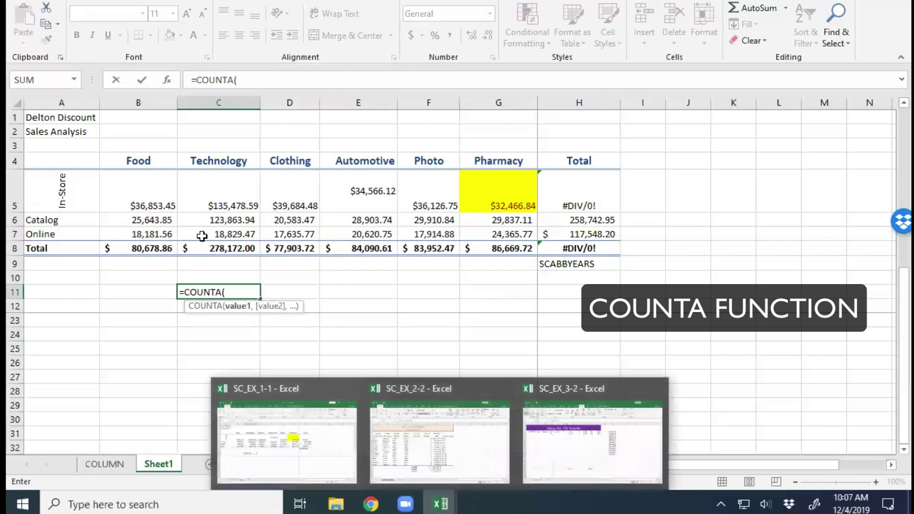
left_click_drag(169, 195, 297, 234)
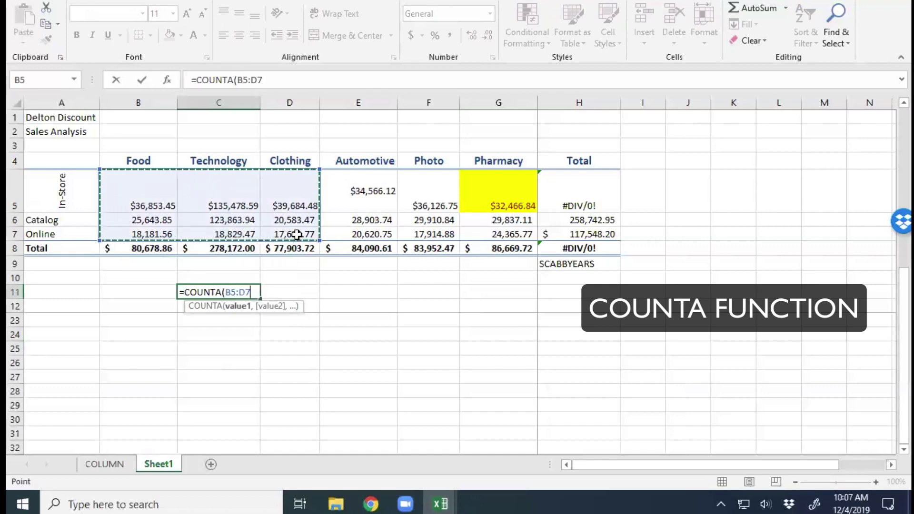
type(")")
key("Return")
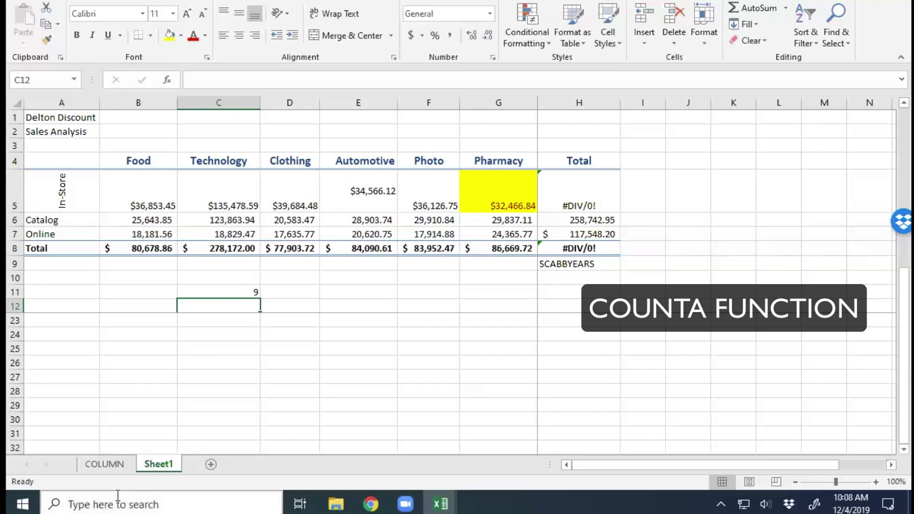
Step: Check the open workbooks, return to SC_EX_1-1 and display its COLUMN chart sheet
left_click(440, 503)
mouse_move(477, 451)
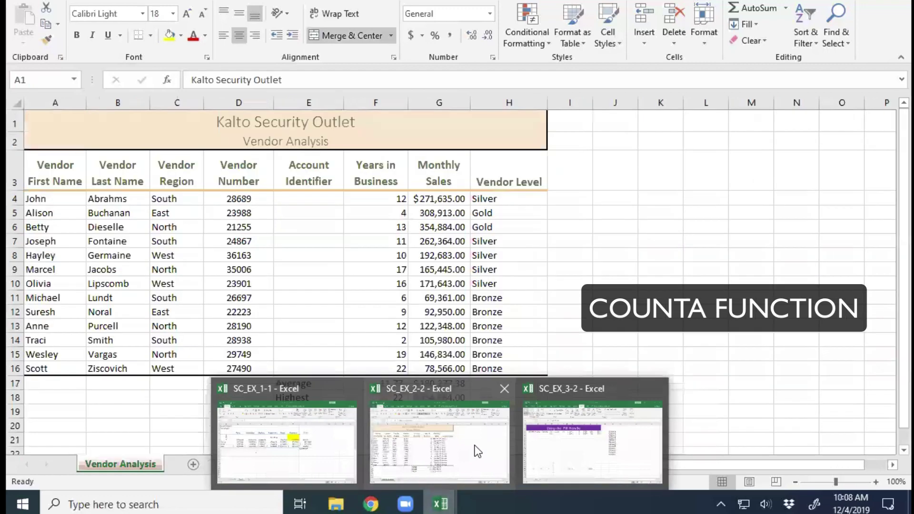
left_click(297, 441)
left_click(119, 464)
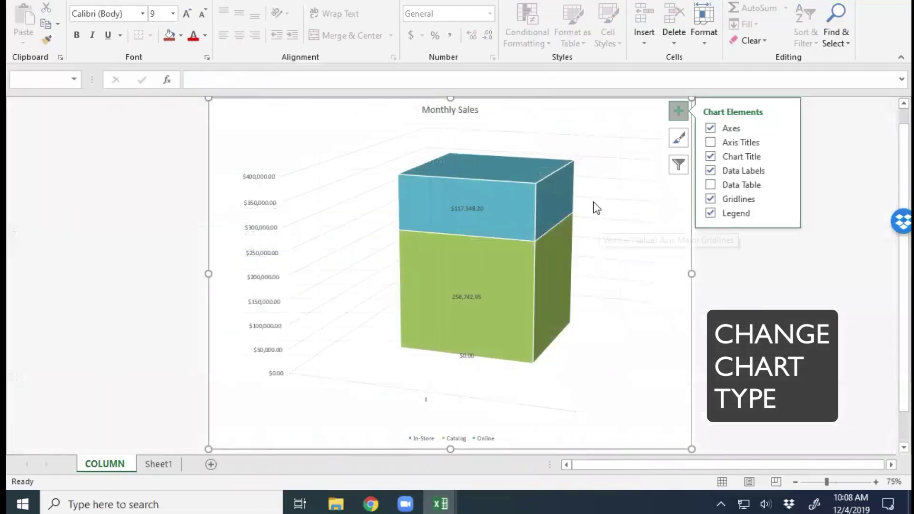
Step: Browse the map, bar, line and column chart types for the Monthly Sales chart and apply 3-D Stacked Column
left_click(316, 161)
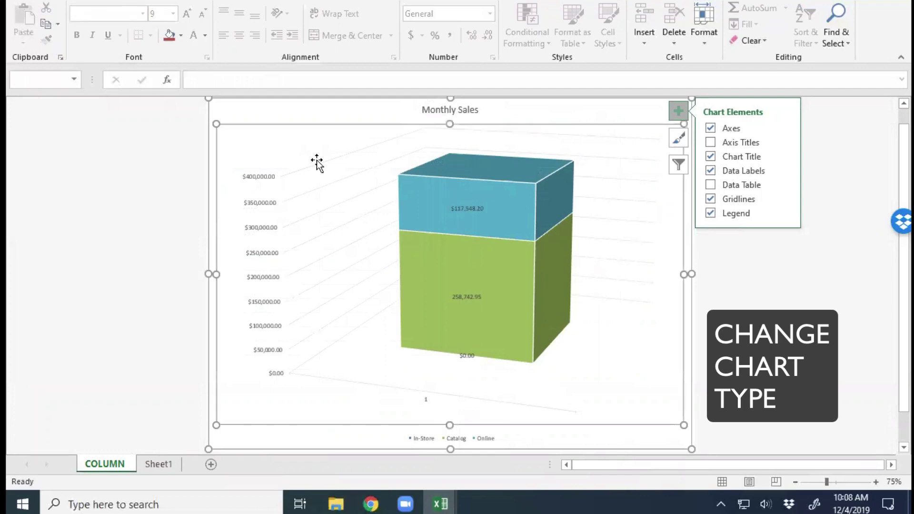
left_click(446, 2)
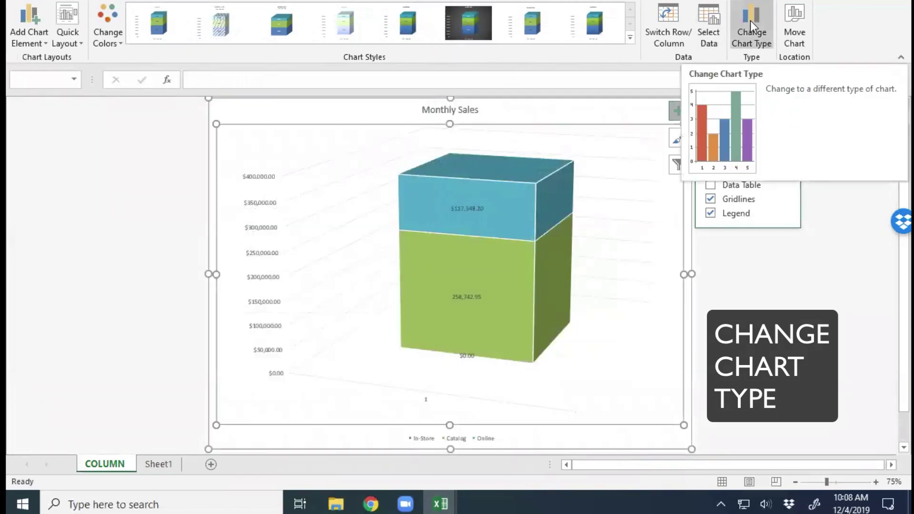
left_click(750, 21)
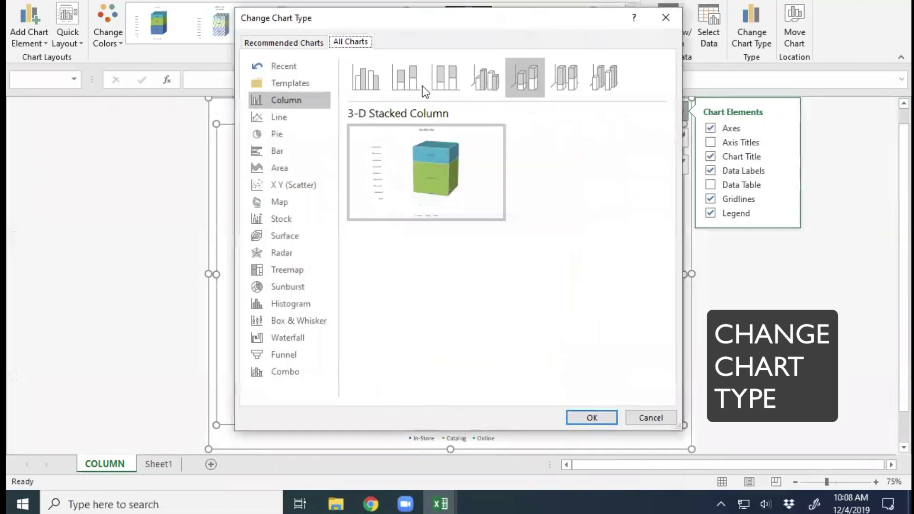
left_click(279, 202)
left_click(278, 151)
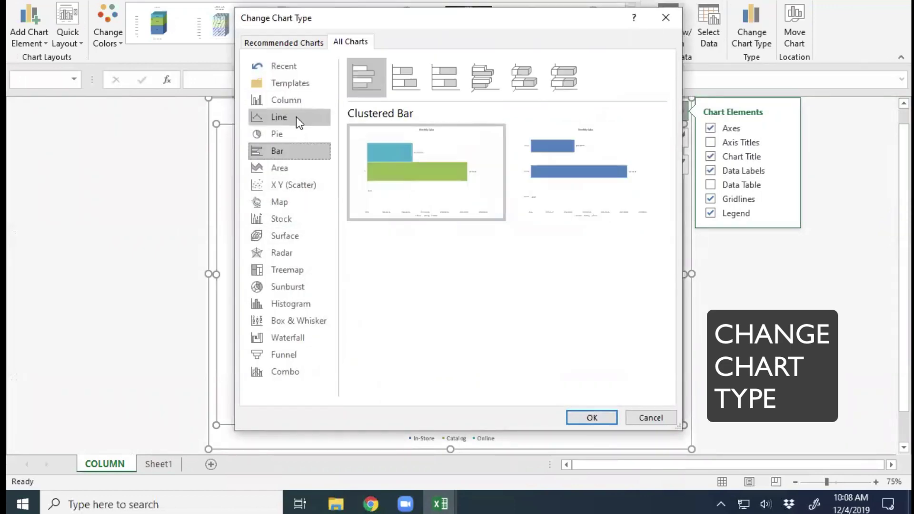
left_click(292, 116)
left_click(291, 97)
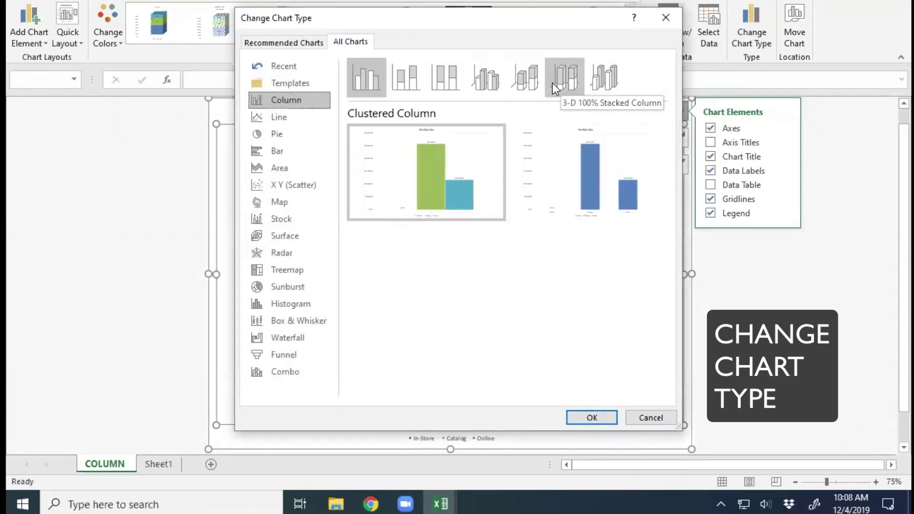
left_click(523, 81)
mouse_move(419, 188)
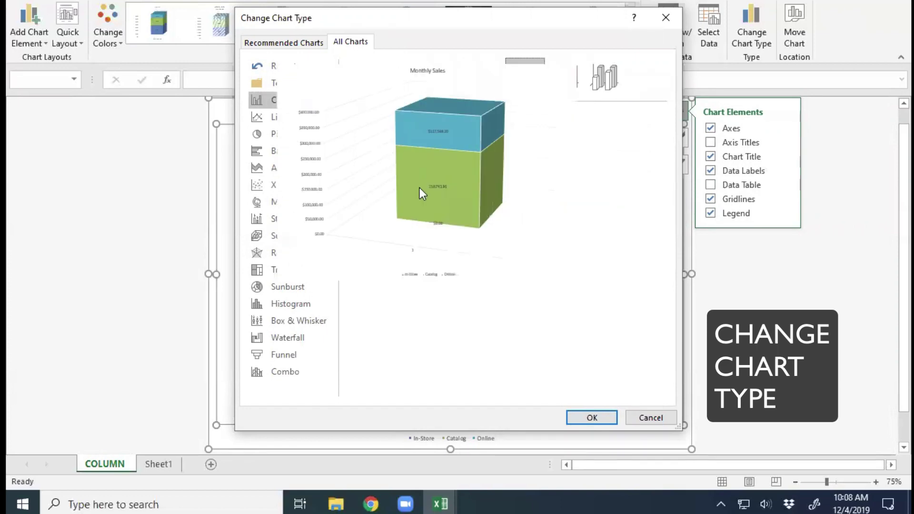
left_click(593, 417)
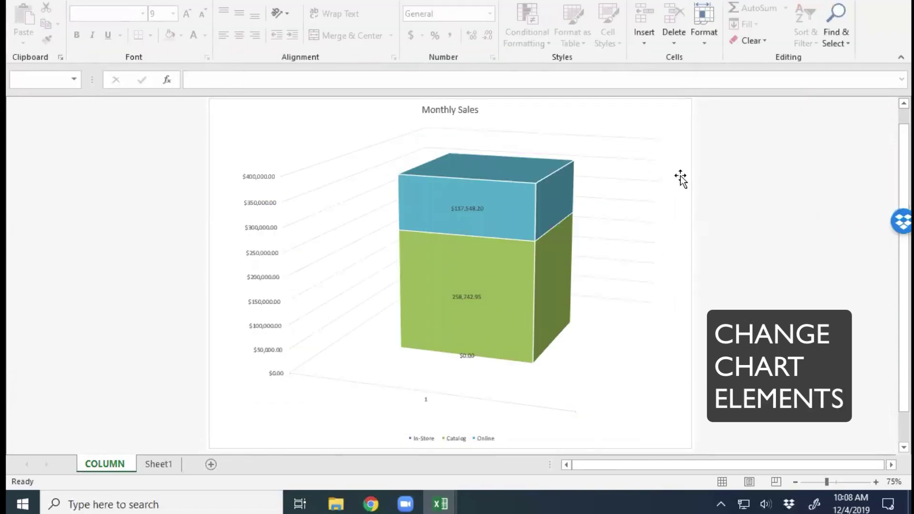
Step: Add only a primary horizontal axis title to the Monthly Sales chart and show the chart title placement options
left_click(681, 166)
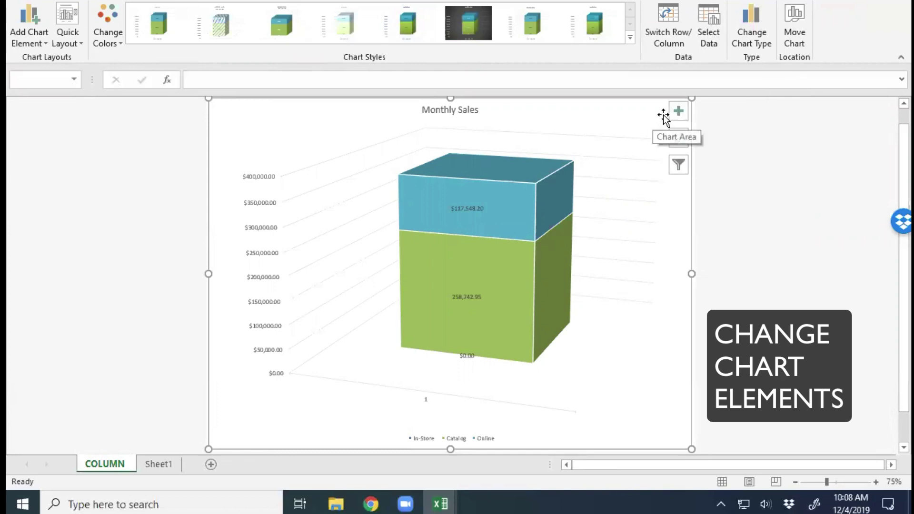
left_click(677, 111)
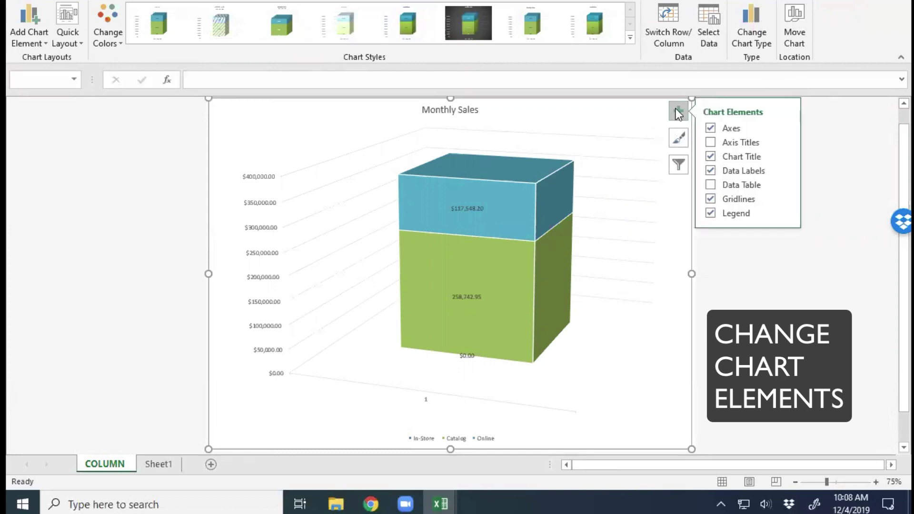
left_click(709, 142)
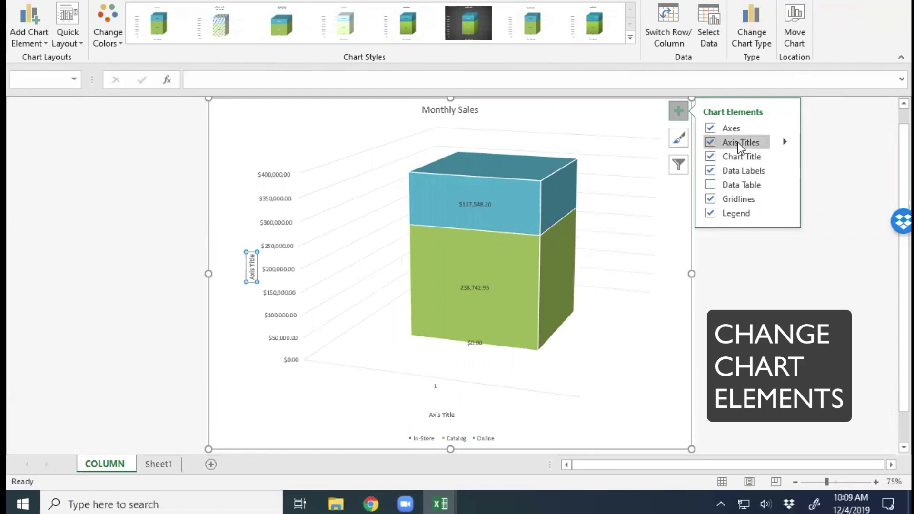
left_click(711, 143)
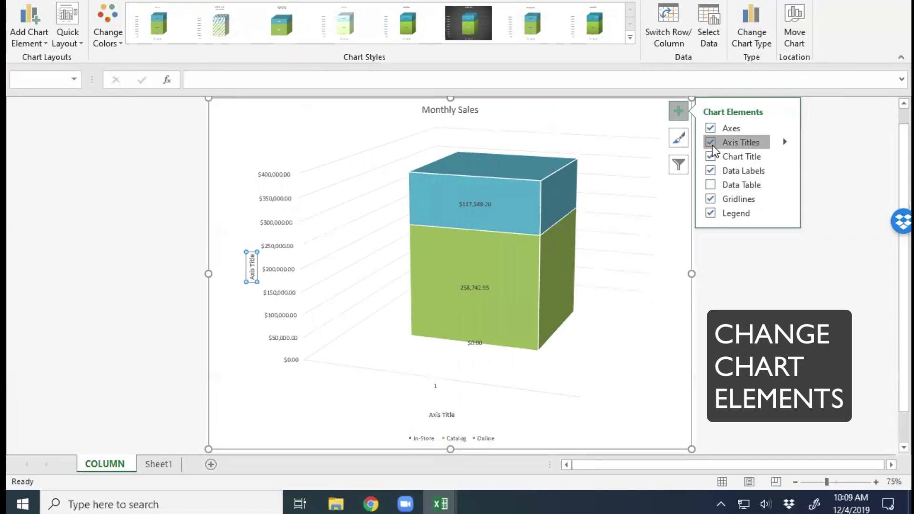
left_click(782, 142)
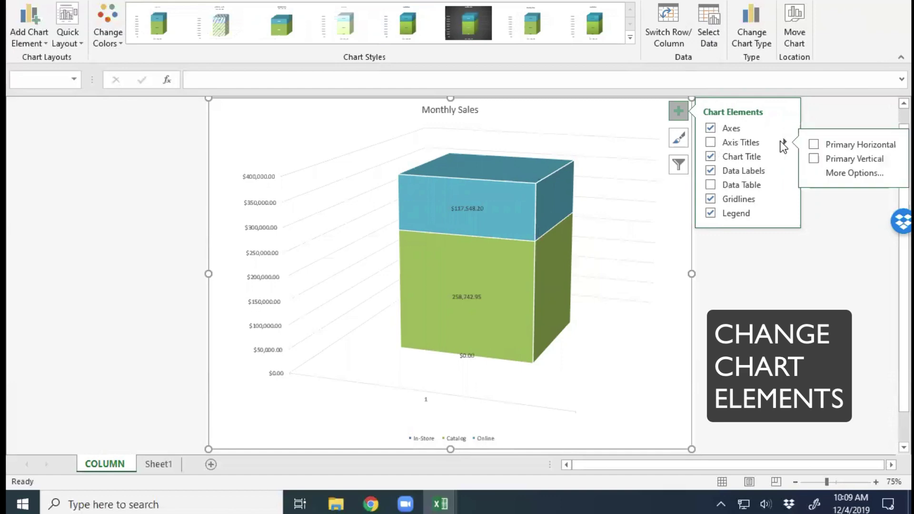
left_click(818, 158)
left_click(812, 144)
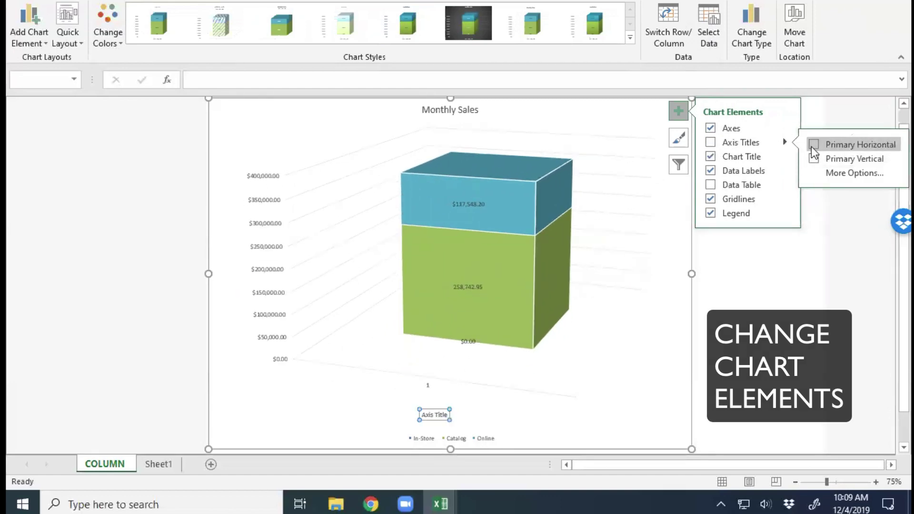
left_click(811, 144)
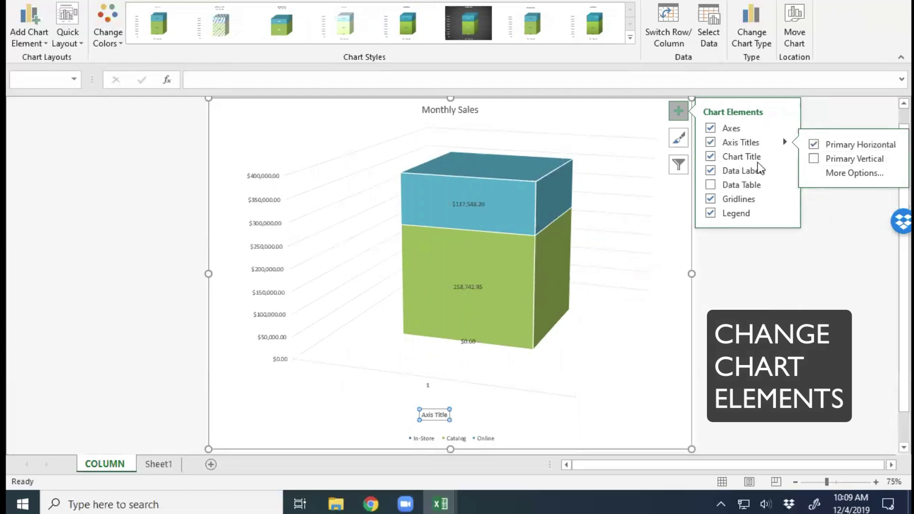
left_click(784, 156)
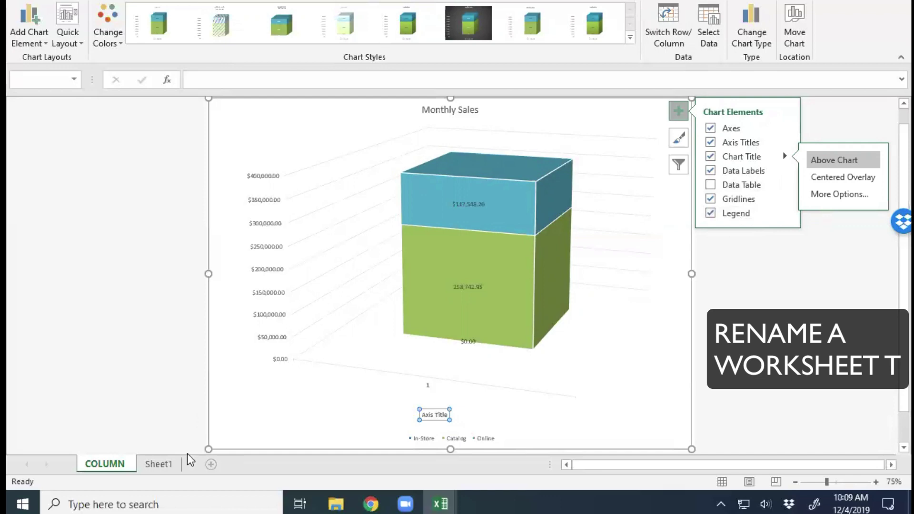
Step: Rename Sheet1 with a person's first name followed by IS THE BEST, in capitals
left_click(167, 465)
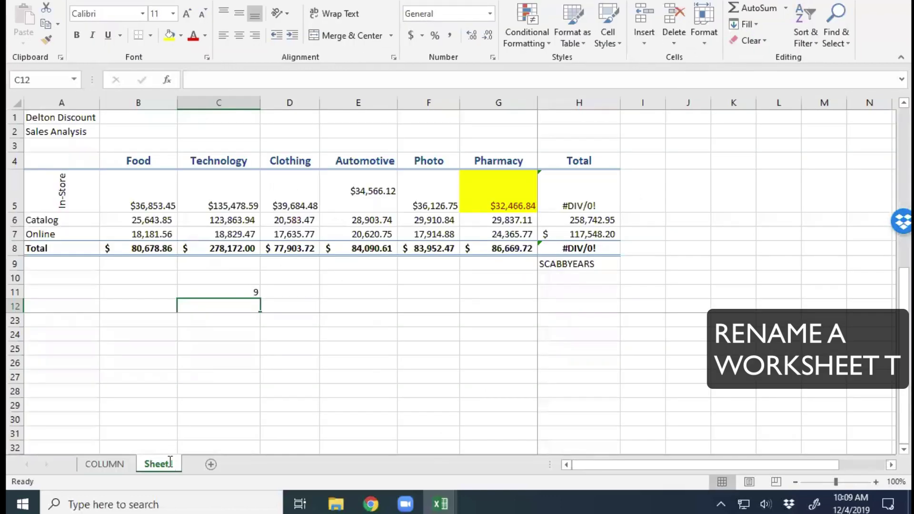
double_click(167, 465)
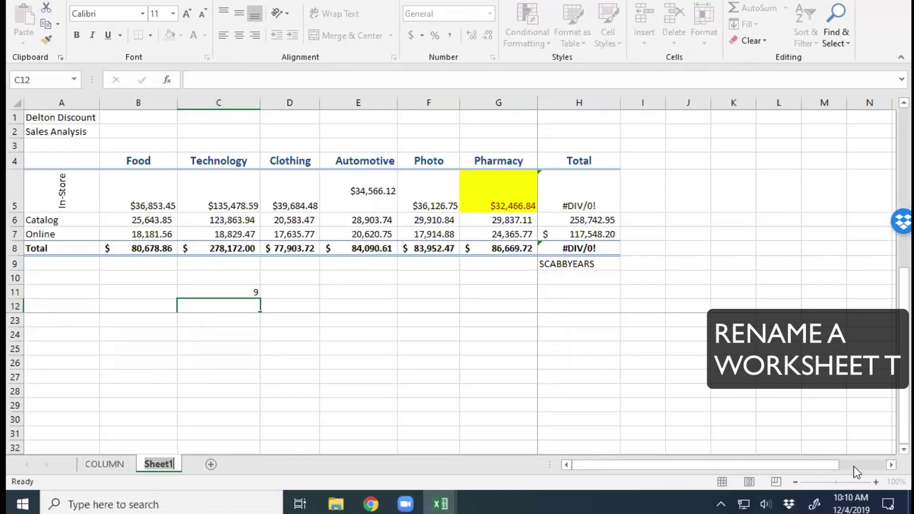
type("JAKE IS THE")
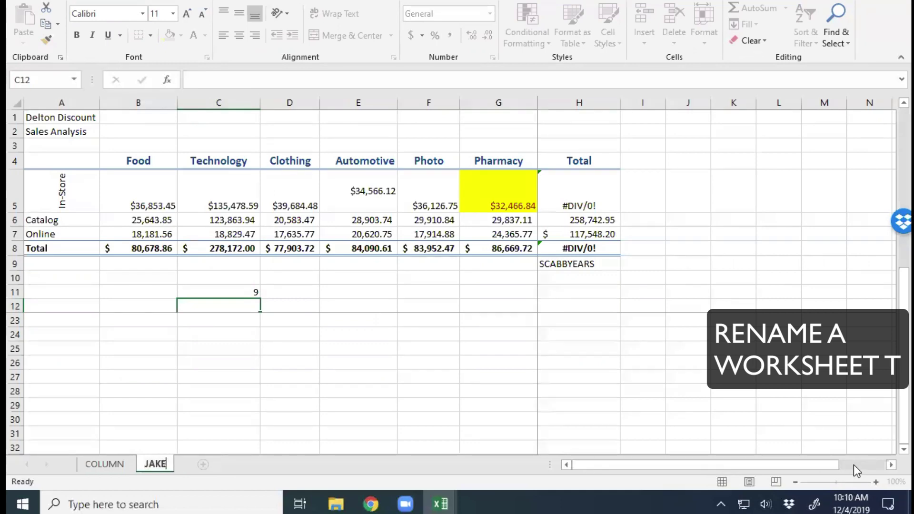
type("ST")
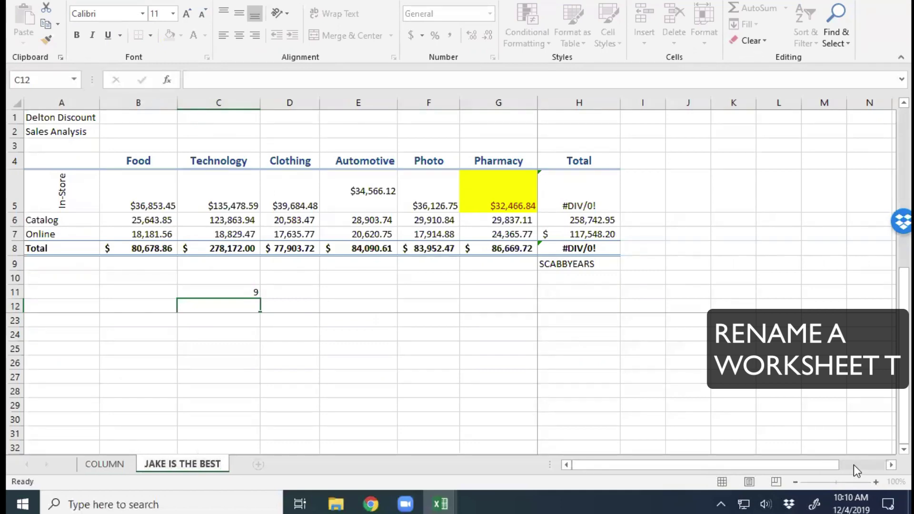
key("Return")
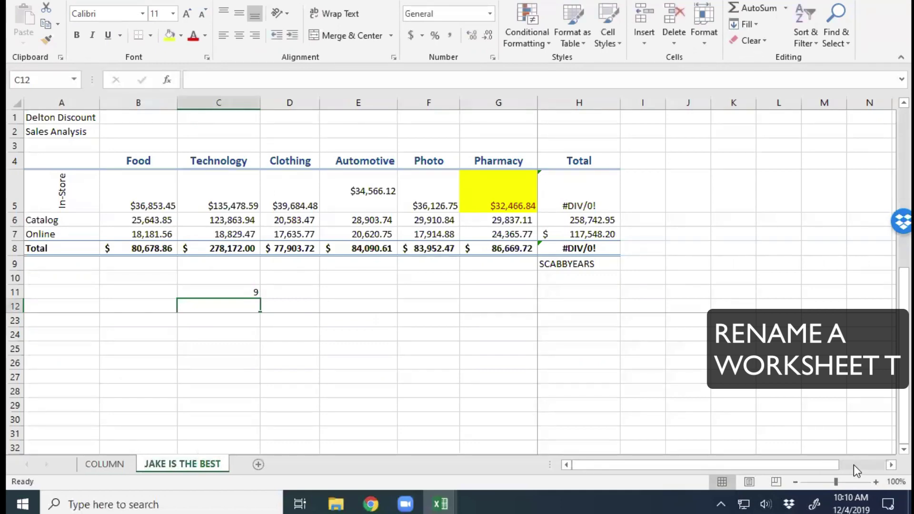
double_click(218, 461)
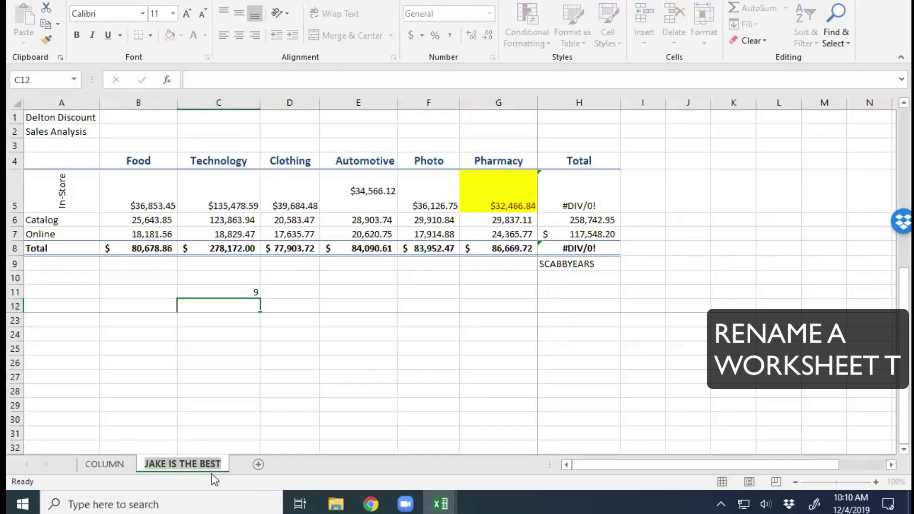
double_click(217, 463)
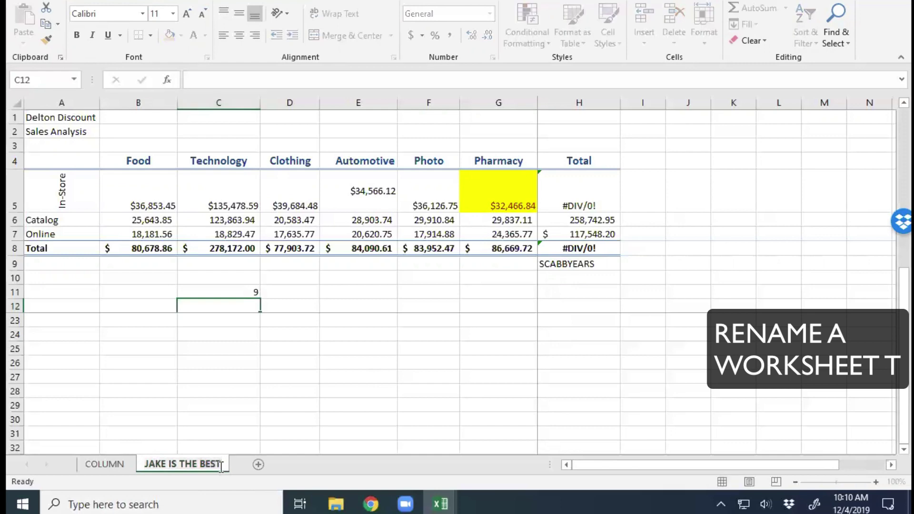
left_click(120, 468)
Step: Examine the actions available for the renamed worksheet, such as deleting it or changing its tab color
right_click(185, 466)
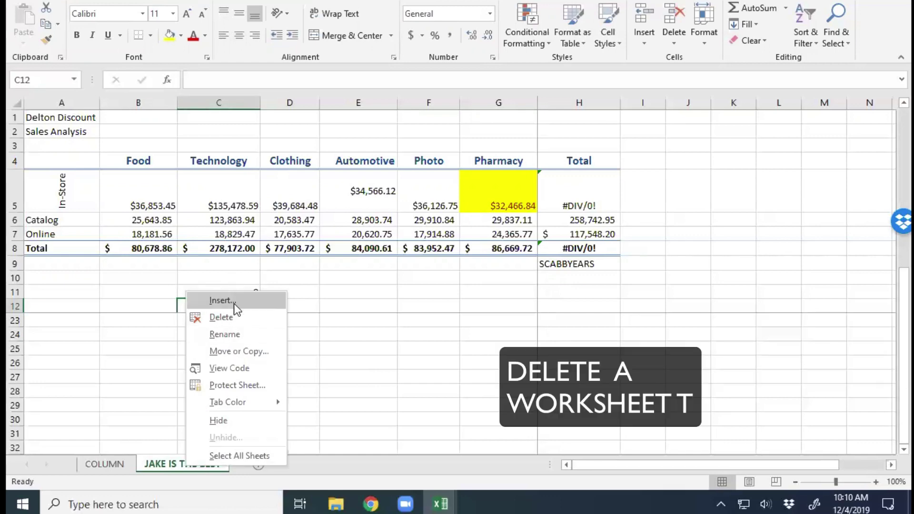
mouse_move(238, 402)
key("Escape")
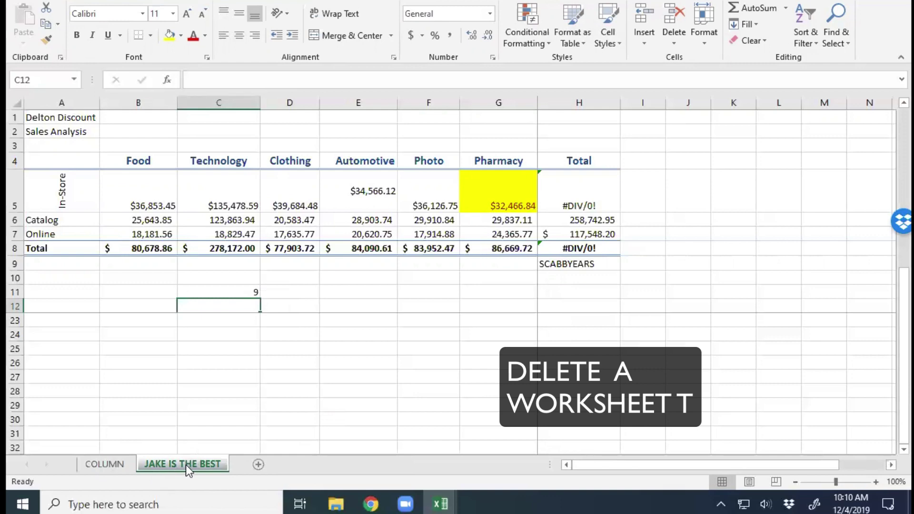
right_click(185, 464)
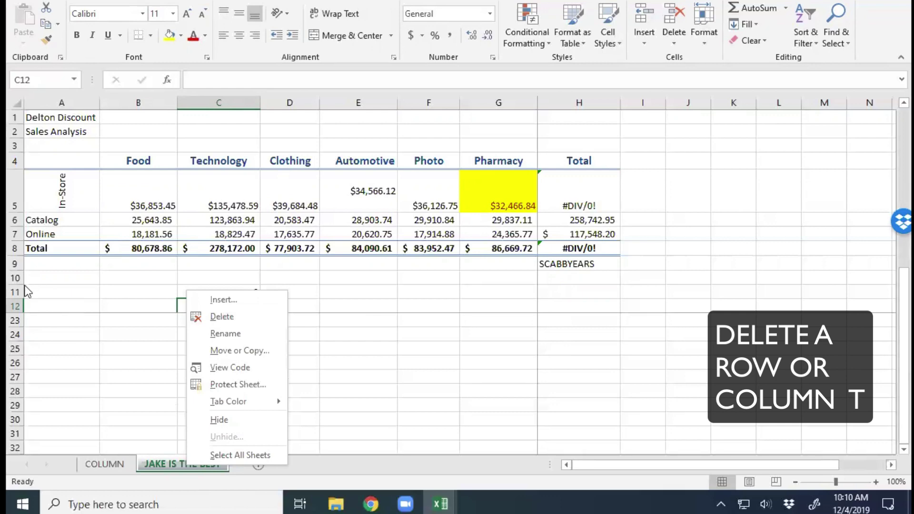
left_click(15, 296)
Step: Delete row 9, which holds the SCABBYEARS entry, from the sales worksheet
left_click(16, 295)
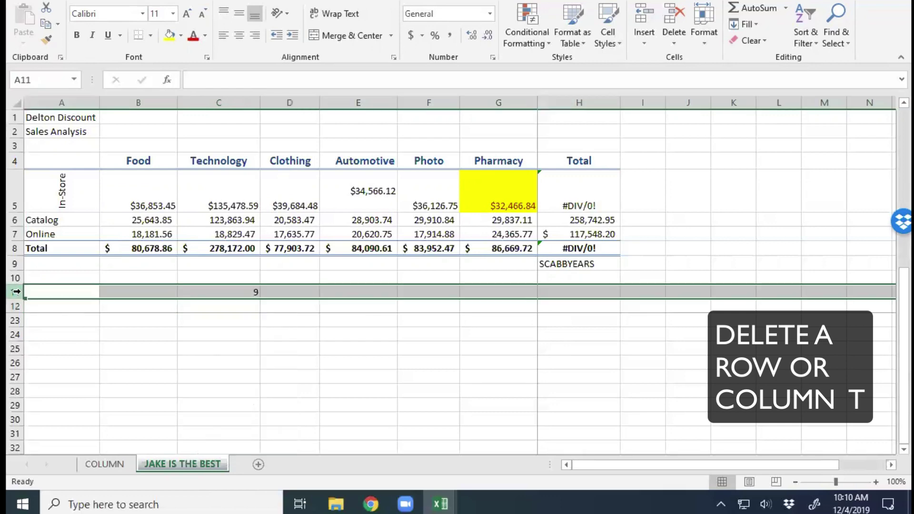
left_click(16, 262)
right_click(16, 262)
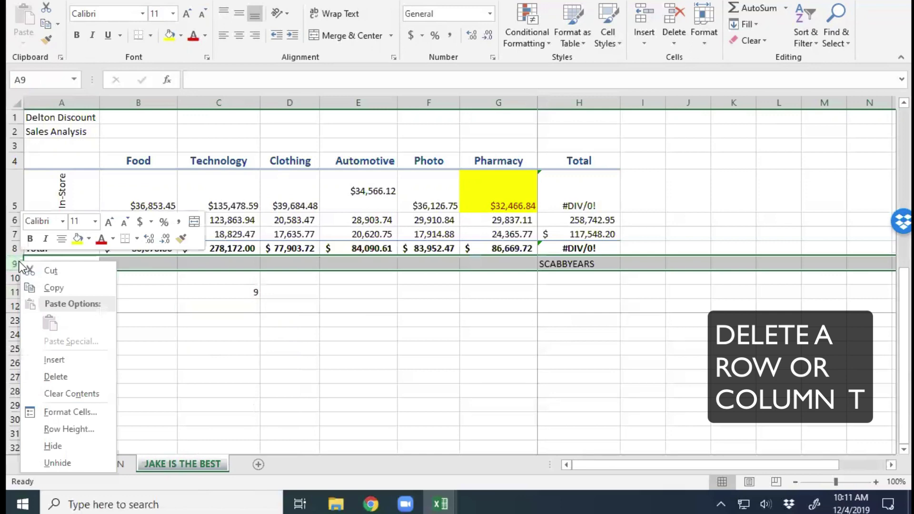
left_click(53, 376)
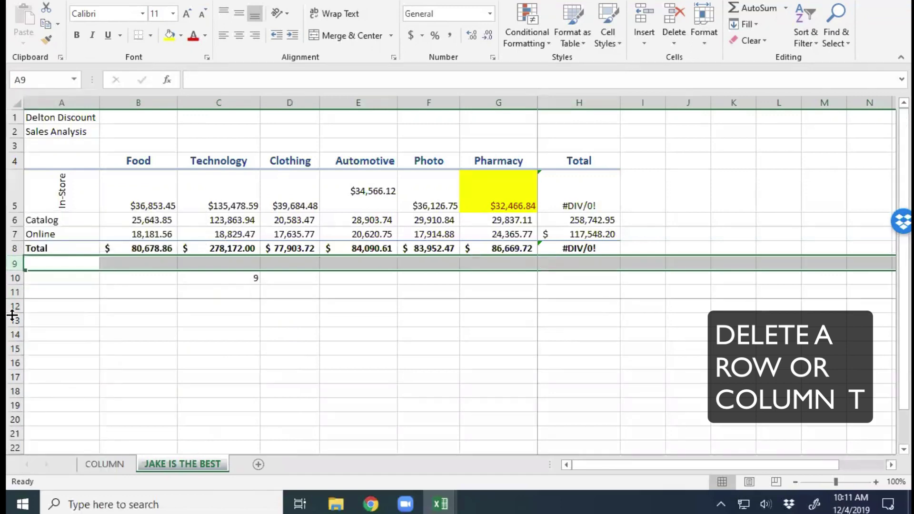